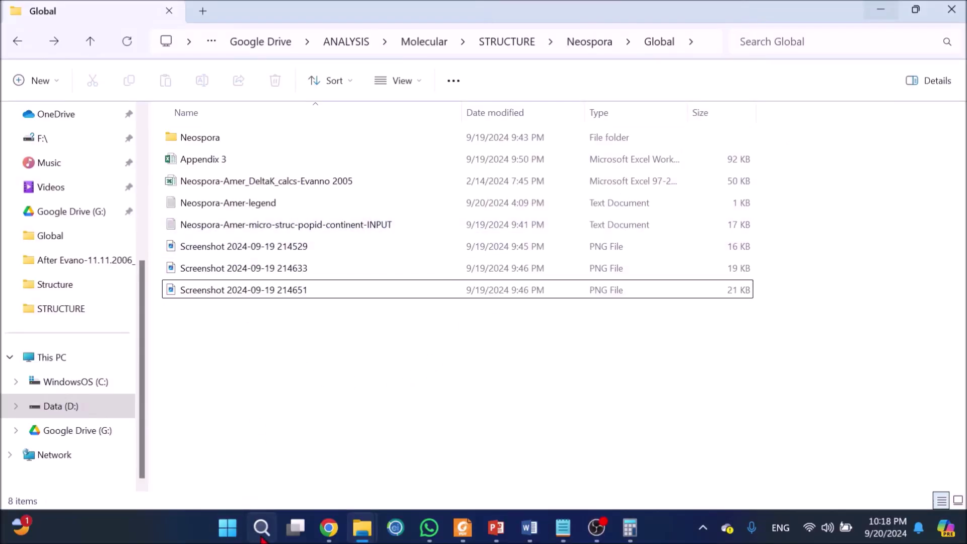
Launch Structure and start a new project named "Neospora 2"
left_click(261, 535)
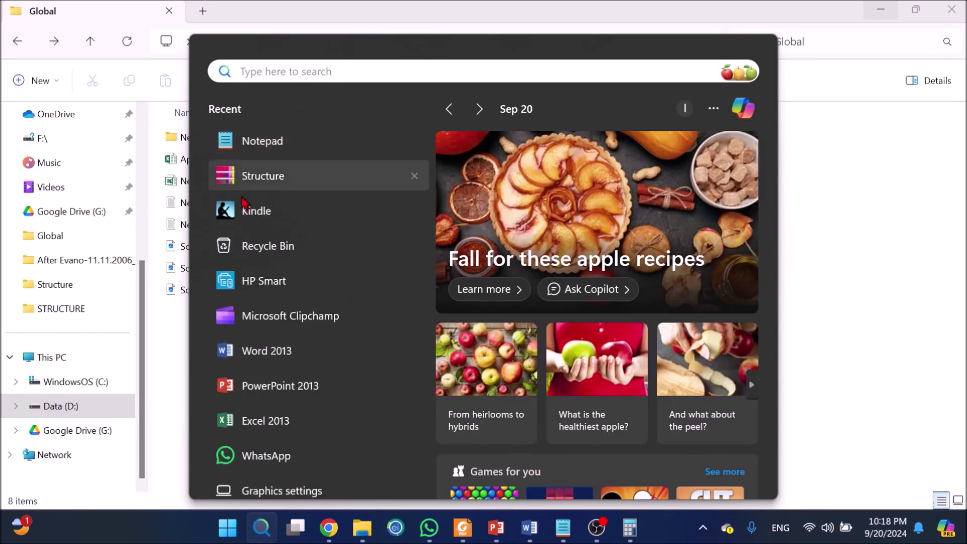
left_click(274, 182)
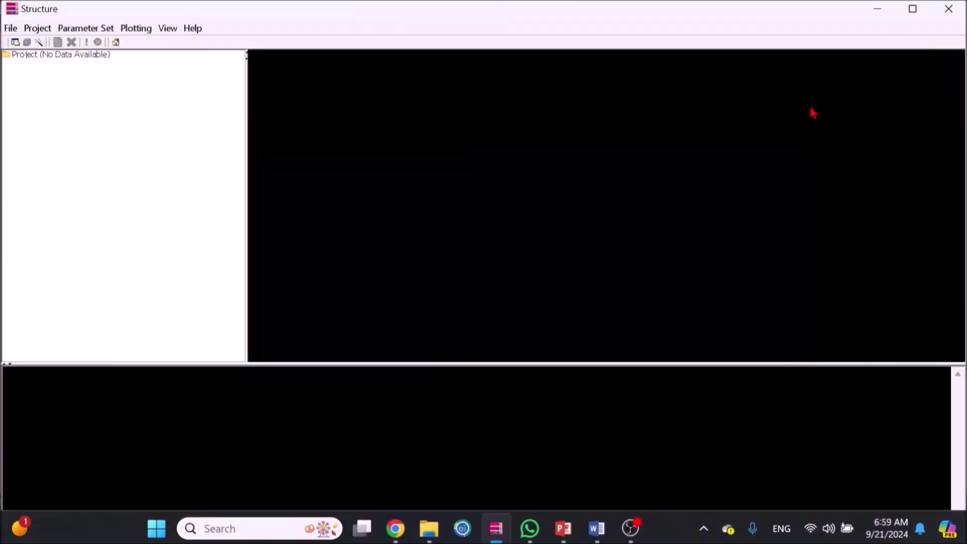
left_click(11, 28)
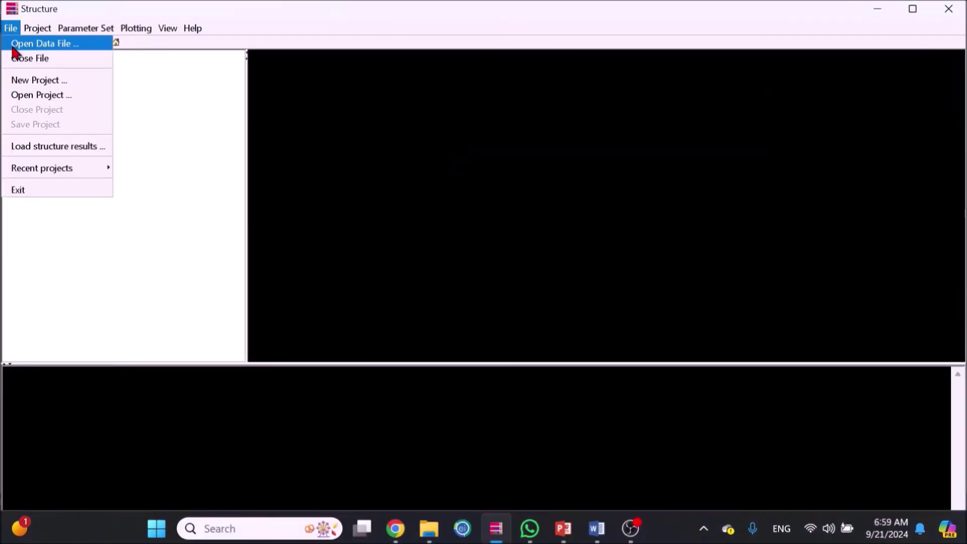
left_click(29, 80)
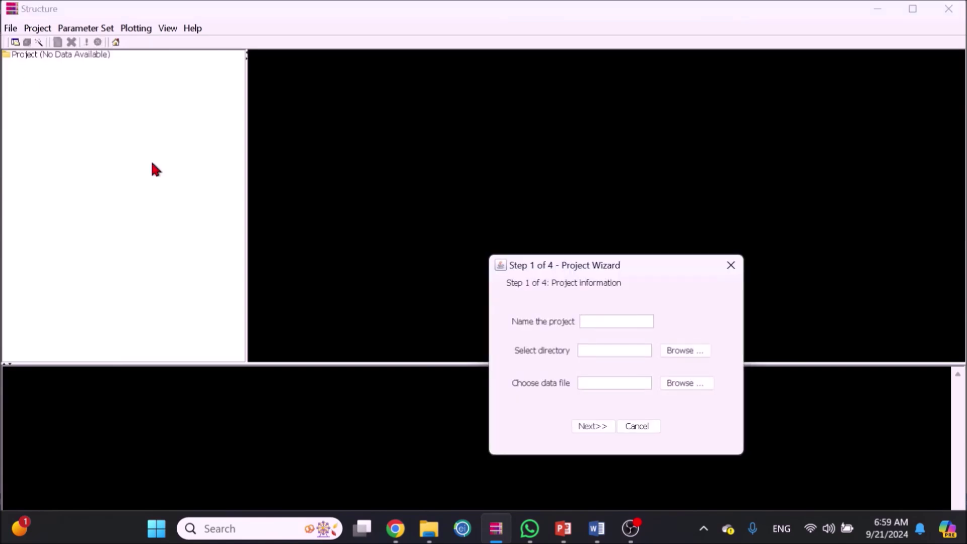
type("Neospora 2")
Set the project directory to the Global folder inside STRUCTURE\Neospora
left_click(676, 352)
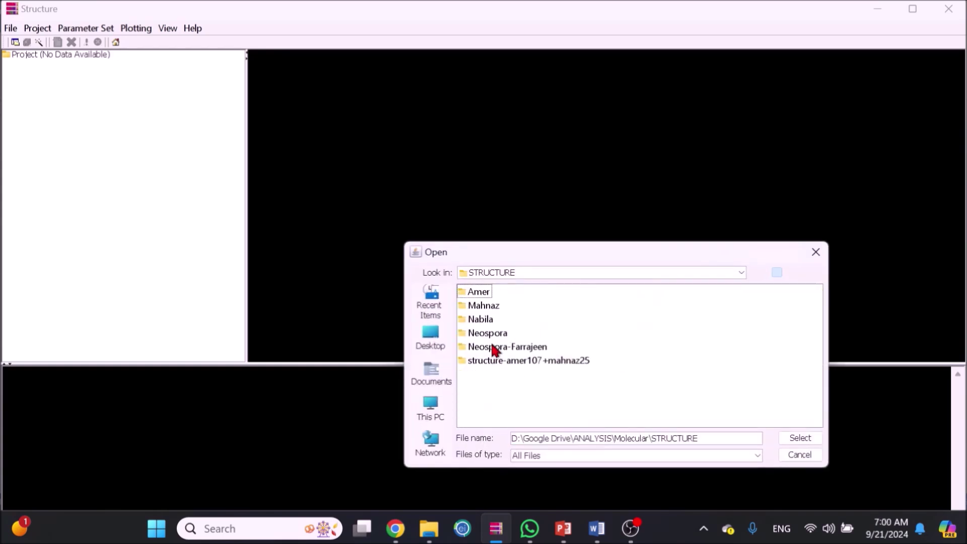
left_click(487, 336)
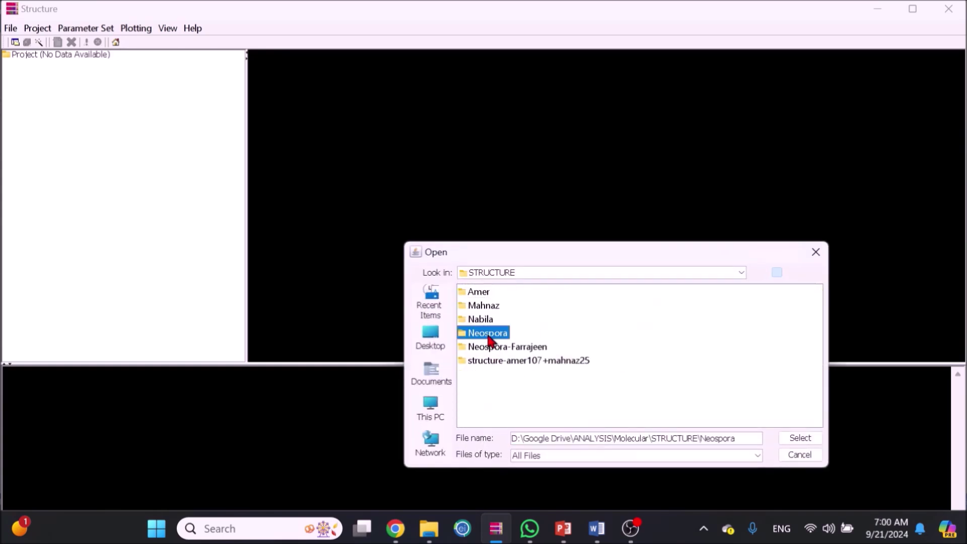
double_click(488, 336)
left_click(481, 305)
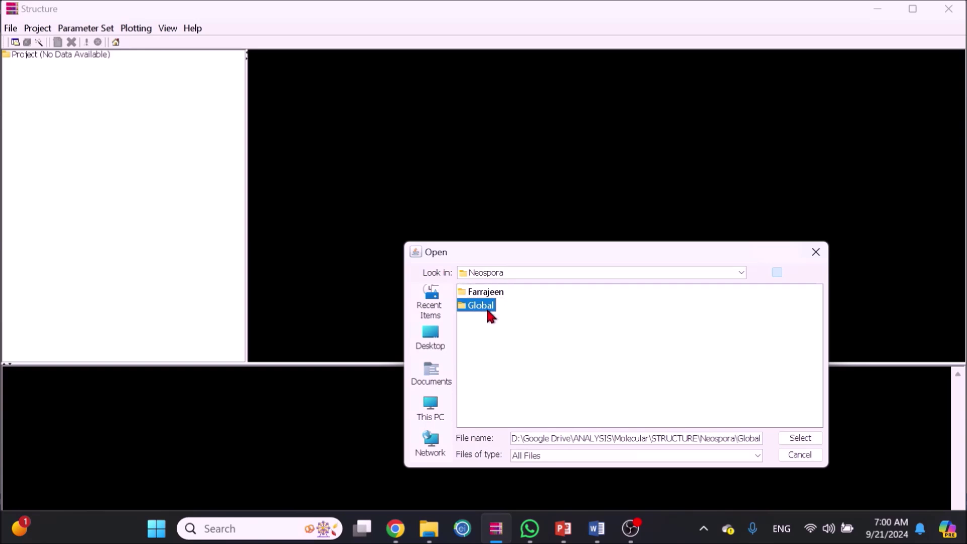
left_click(811, 442)
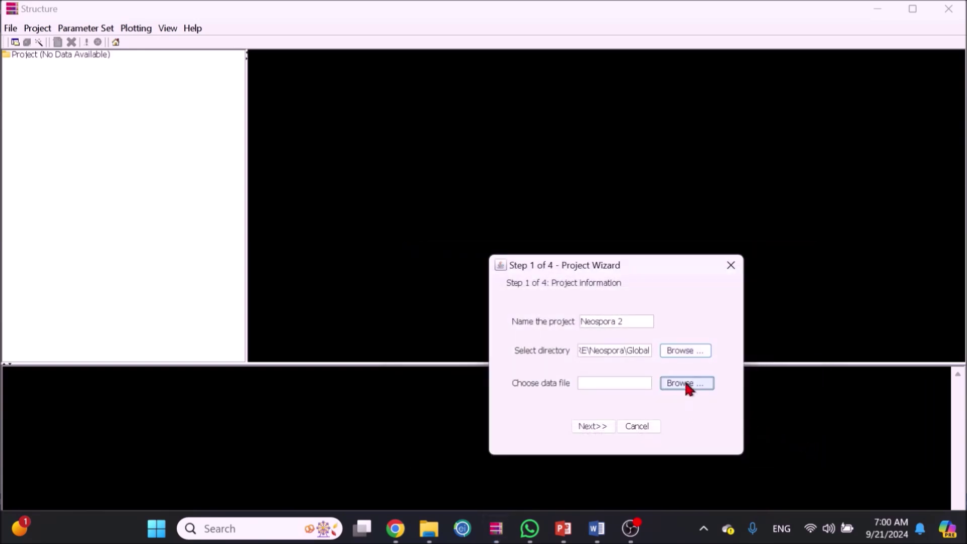
Choose Neospora-Amer-micro-struc-popid-continent-INPUT.txt from the Global folder as the data file and continue to the data set information
left_click(686, 385)
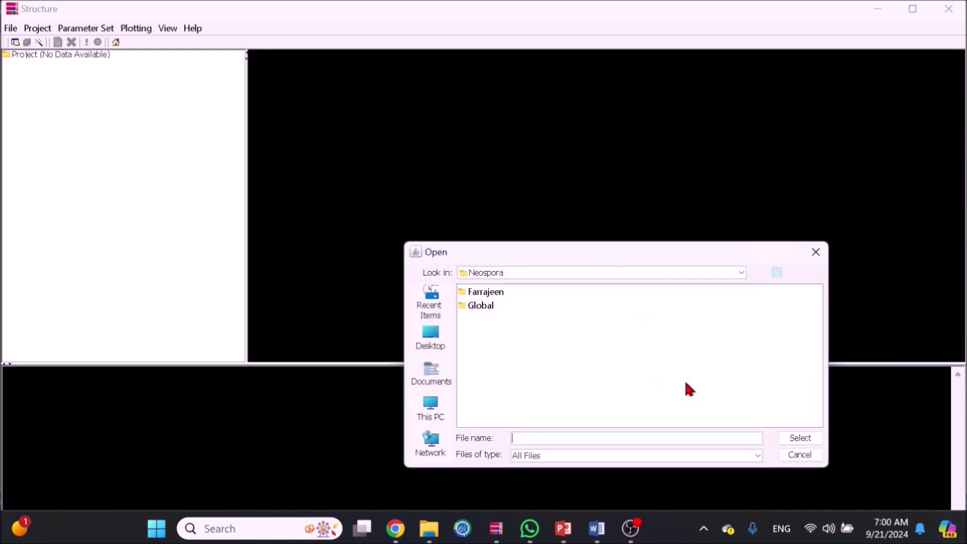
double_click(475, 305)
left_click(502, 347)
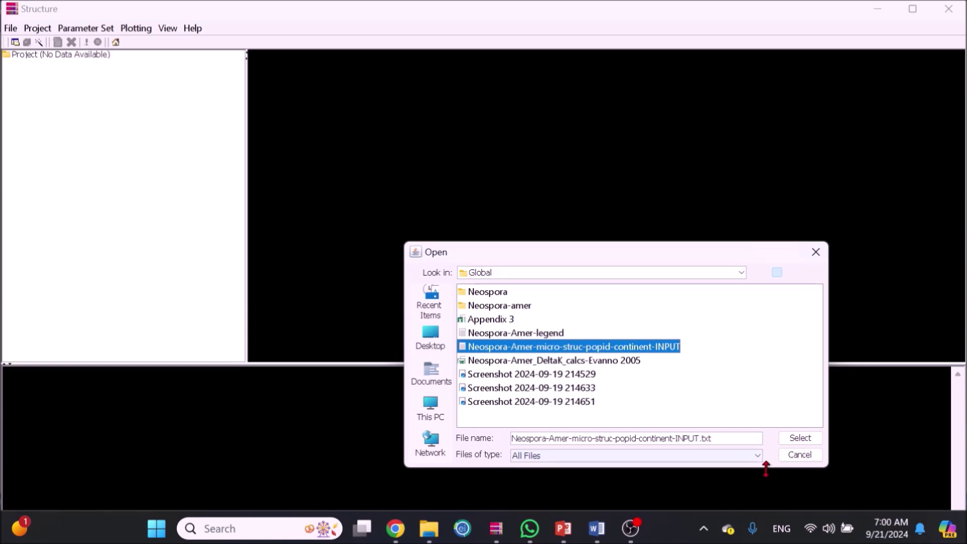
left_click(794, 437)
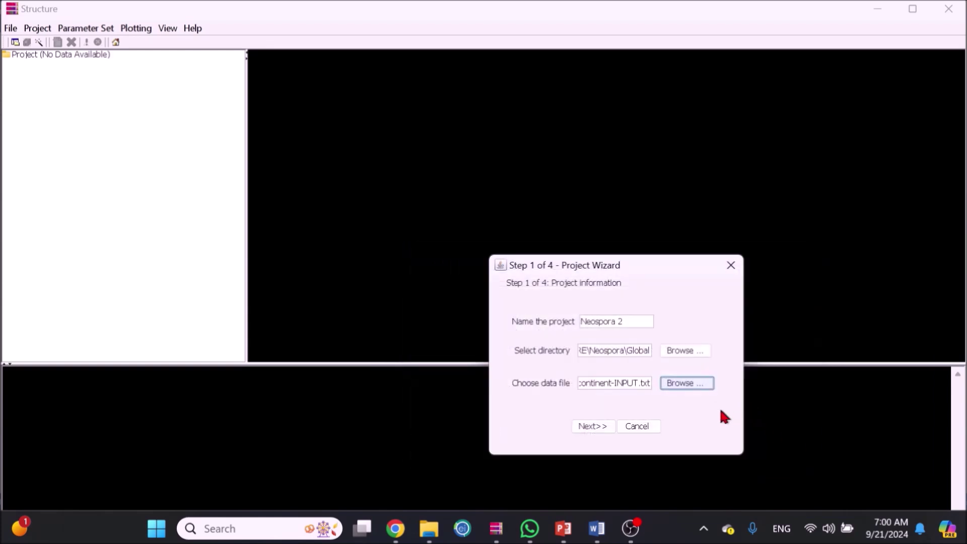
left_click(594, 427)
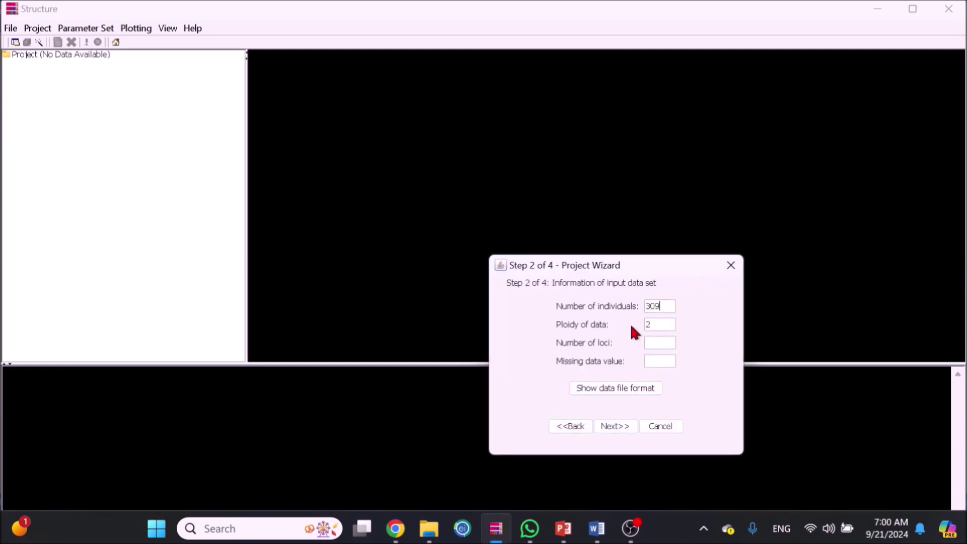
Describe the input data set as 309 individuals, ploidy 2, 3 loci and missing data value -9
left_click(661, 343)
type("3")
type("-9")
left_click(604, 428)
left_click(602, 426)
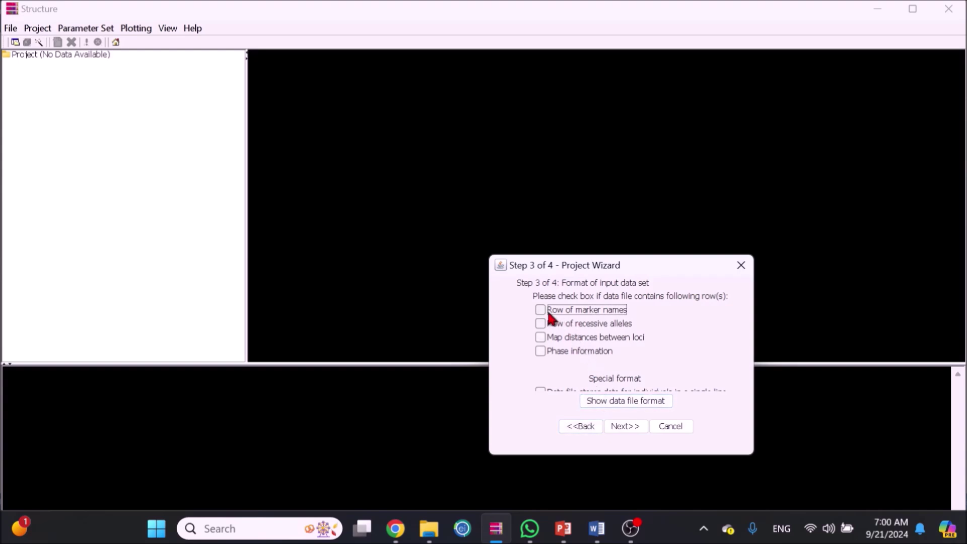
Declare a row of marker names plus individual ID and putative population origin columns, and build the project
left_click(540, 309)
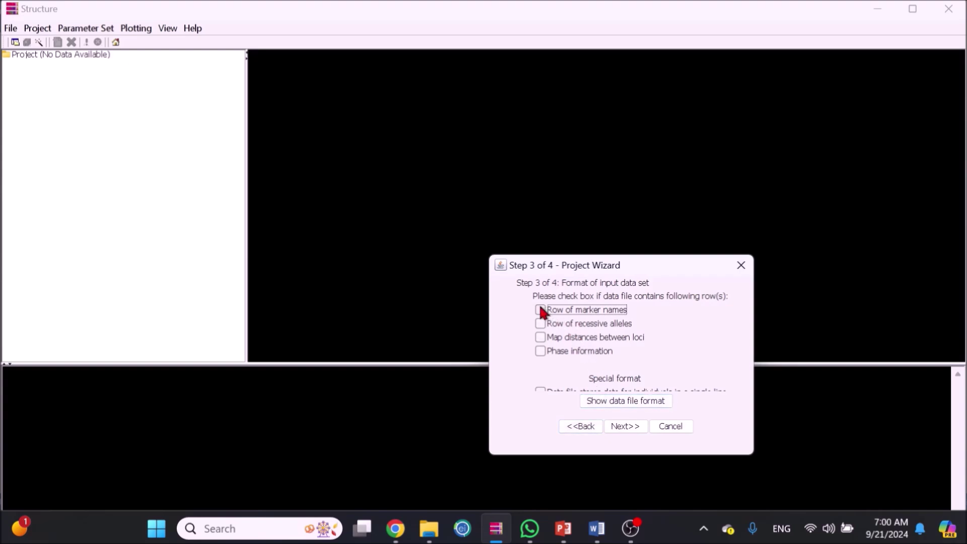
left_click(624, 427)
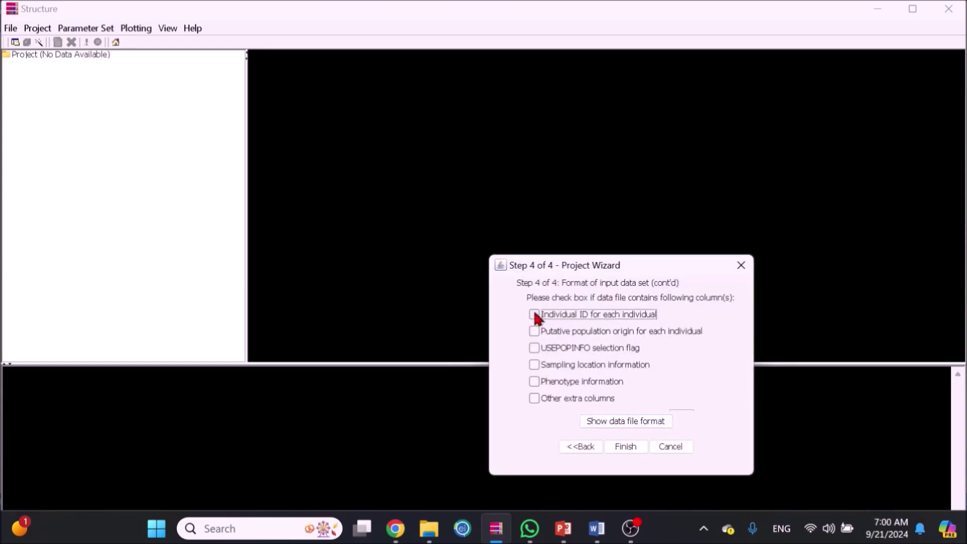
left_click(534, 331)
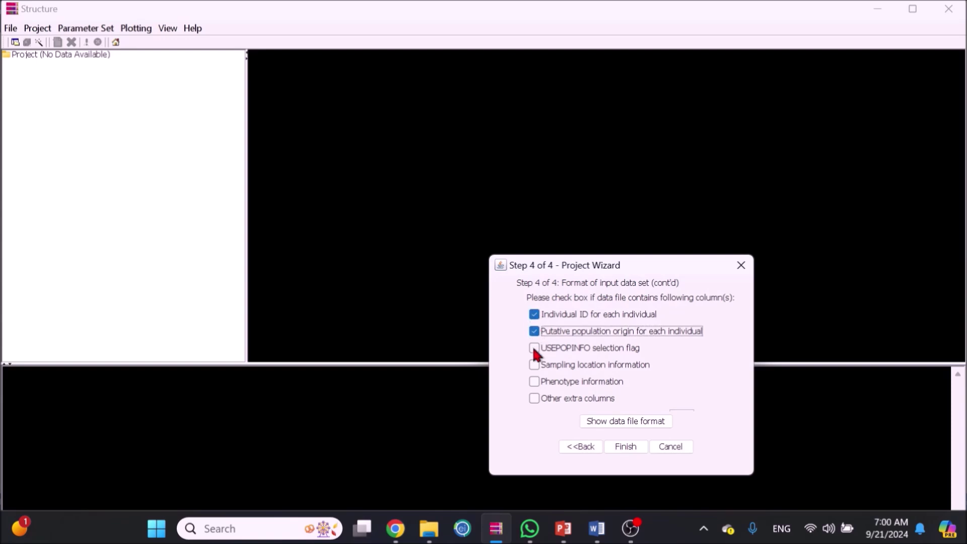
left_click(634, 443)
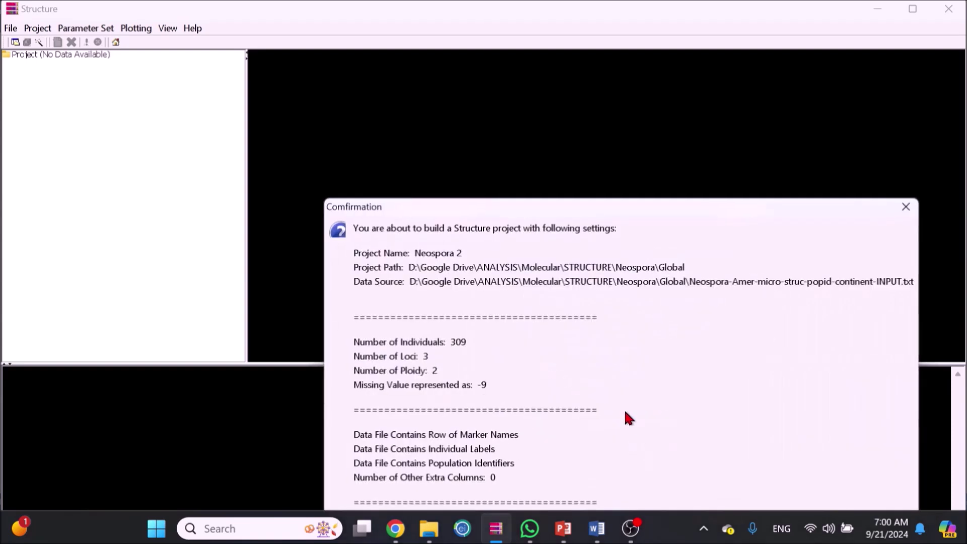
left_click_drag(582, 207, 520, 119)
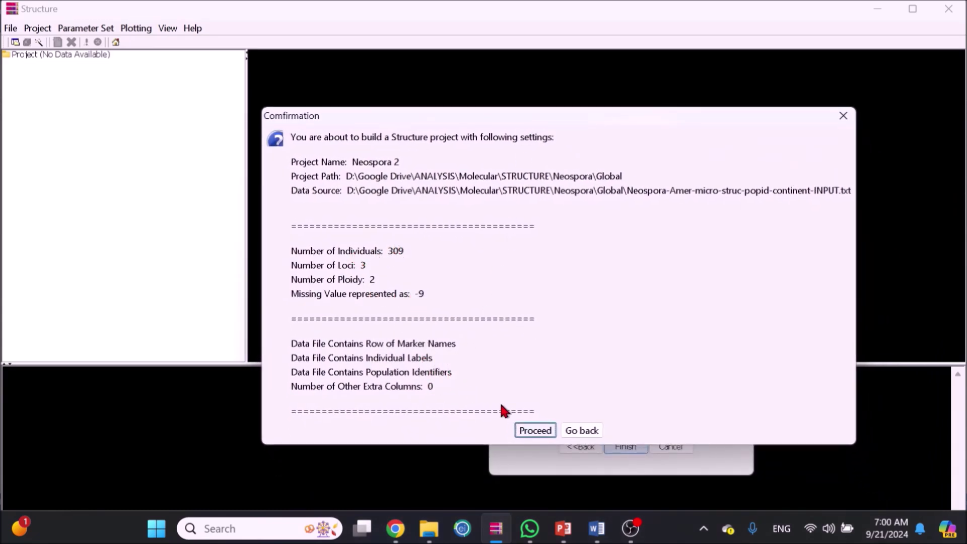
left_click(528, 429)
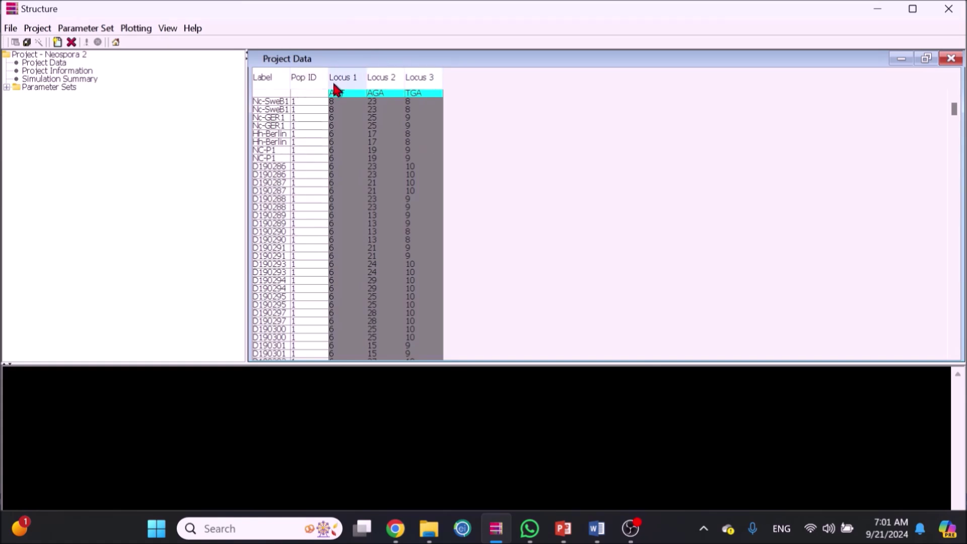
Create a new parameter set with a burnin period of 30000 and 100000 MCMC reps after burnin
left_click(71, 28)
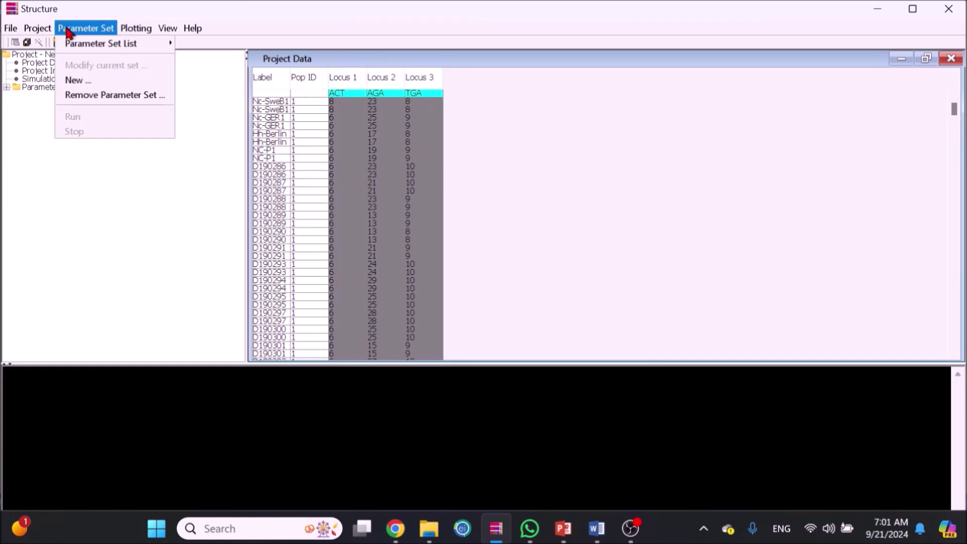
left_click(82, 83)
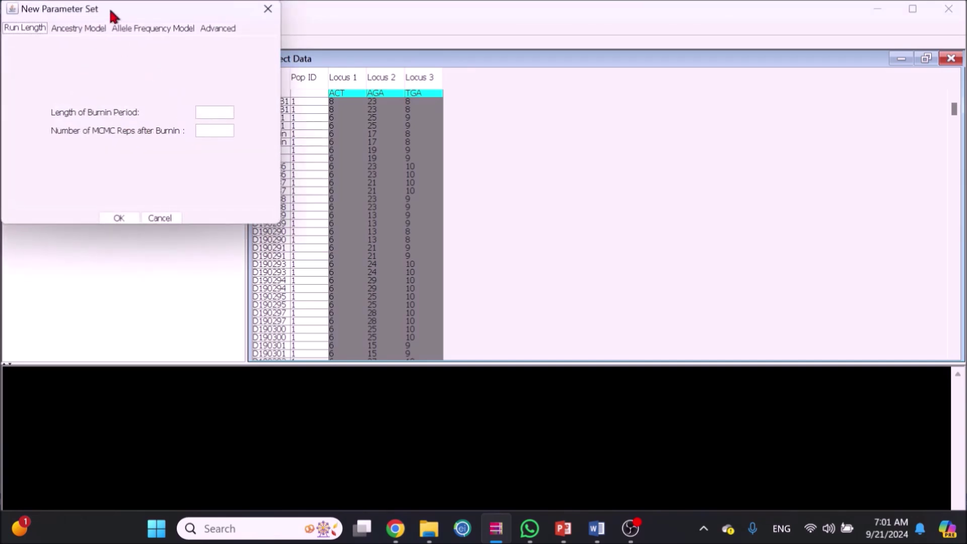
left_click_drag(114, 14, 340, 126)
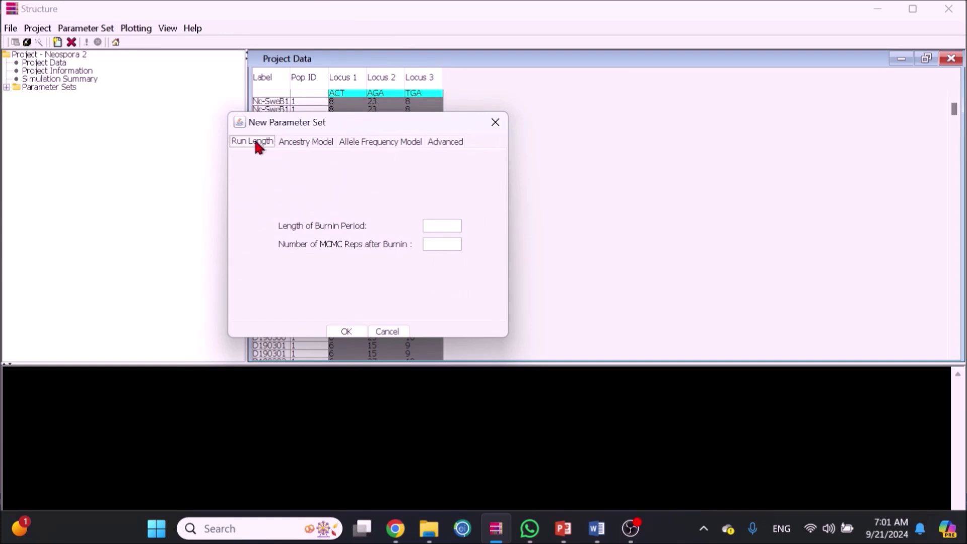
left_click(428, 227)
type("3000")
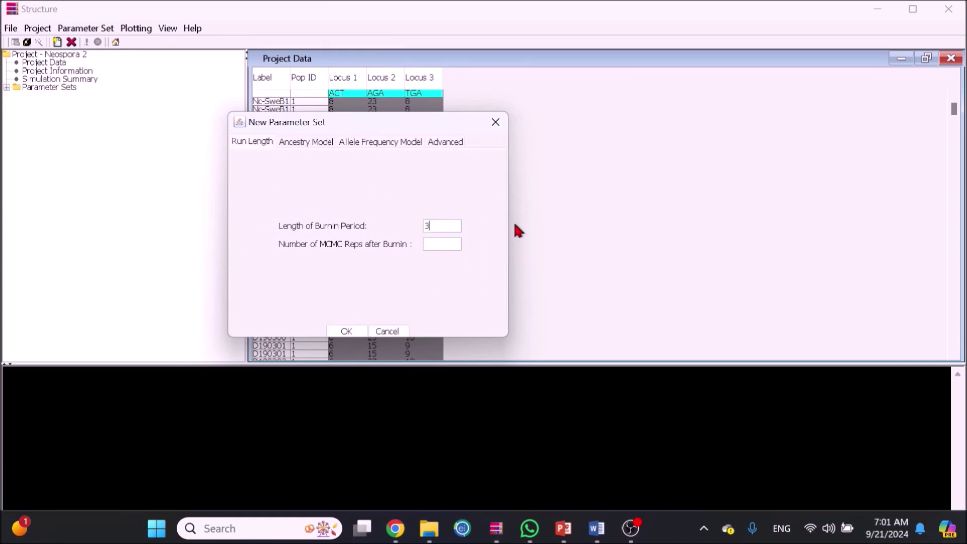
type("0")
left_click(435, 244)
type("100000")
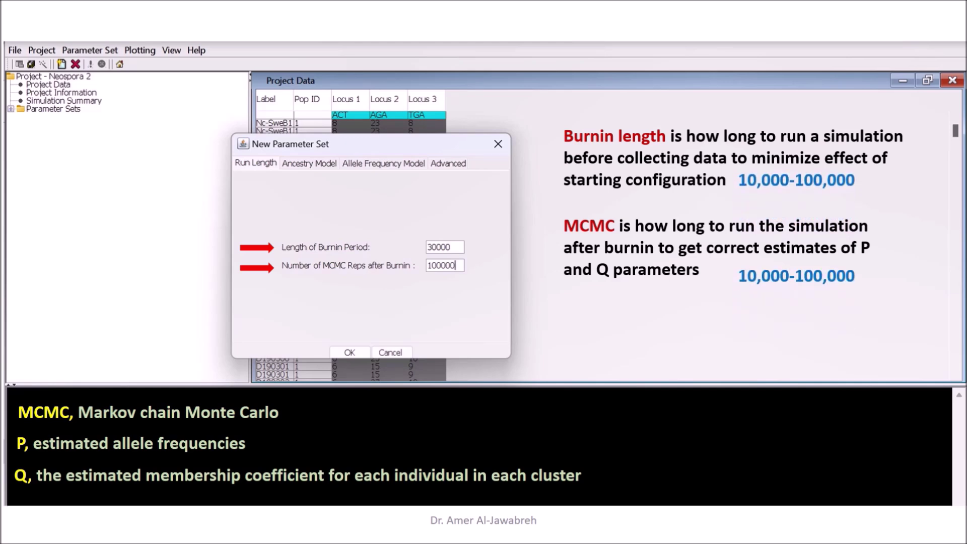
Set the ancestry model to use population information, keeping the Admixture Model for individuals without popinfo data
left_click(305, 163)
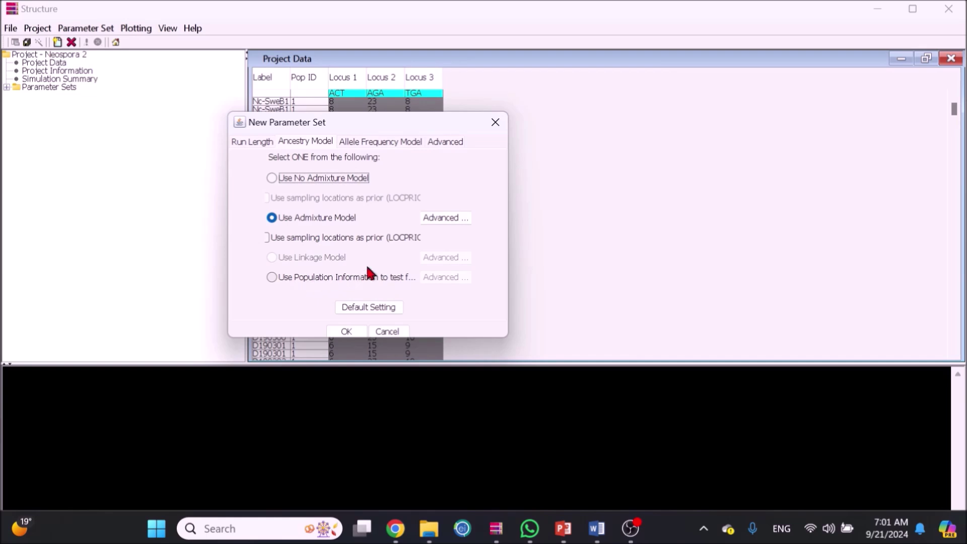
left_click(272, 277)
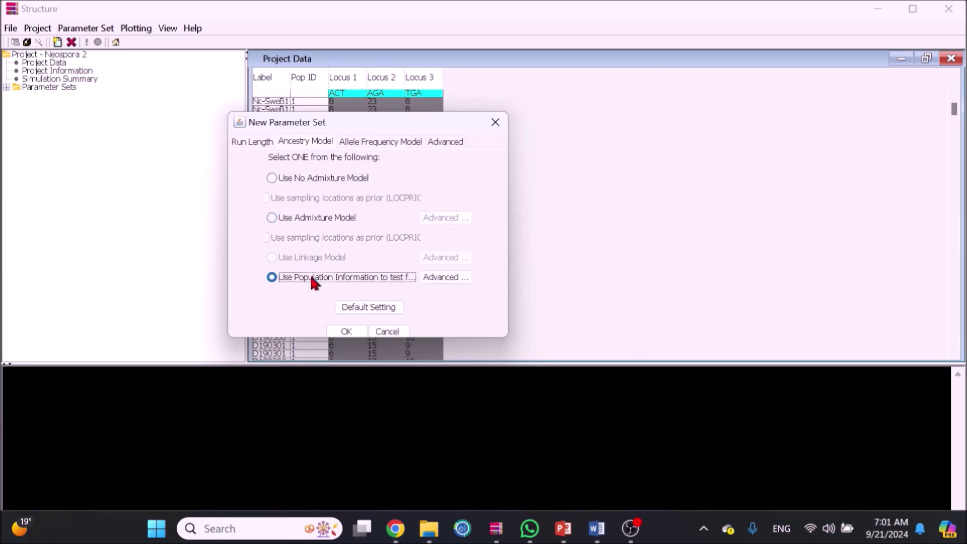
left_click(430, 279)
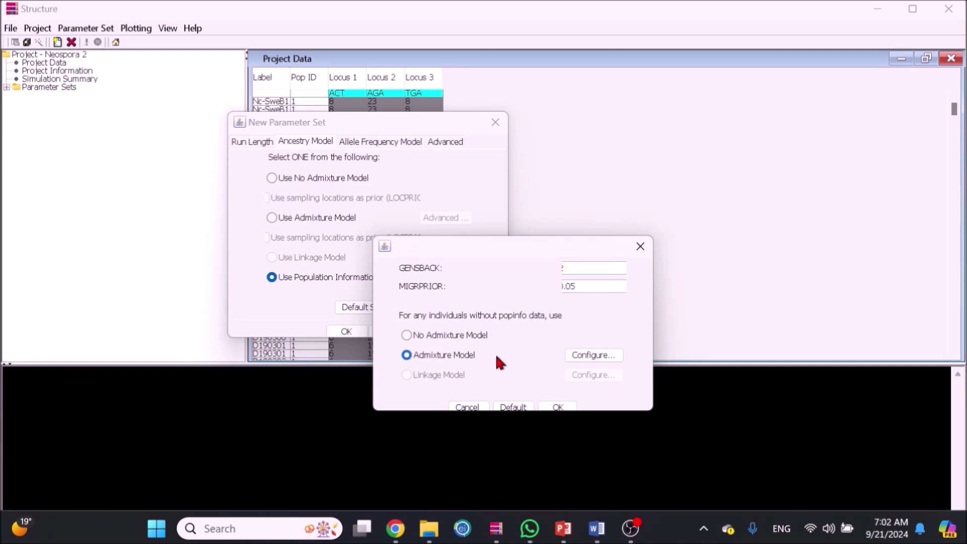
left_click(556, 410)
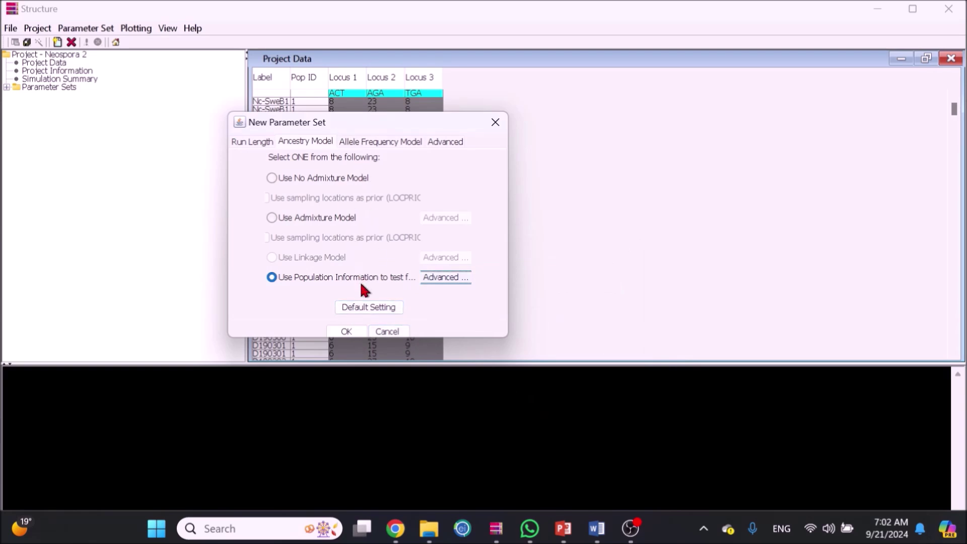
Keep correlated allele frequencies and computing the probability of the data, and save the parameter set as "Neospora 2"
left_click(352, 142)
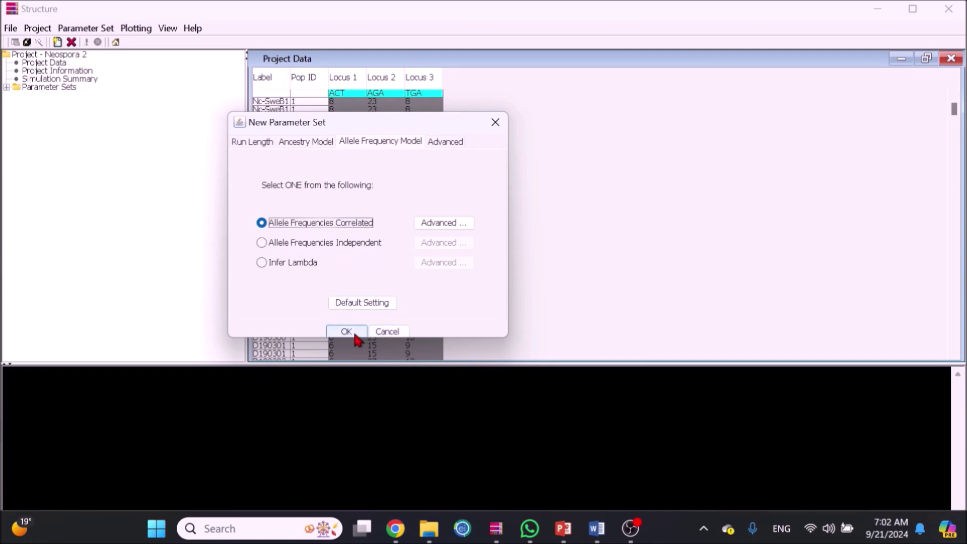
left_click(445, 143)
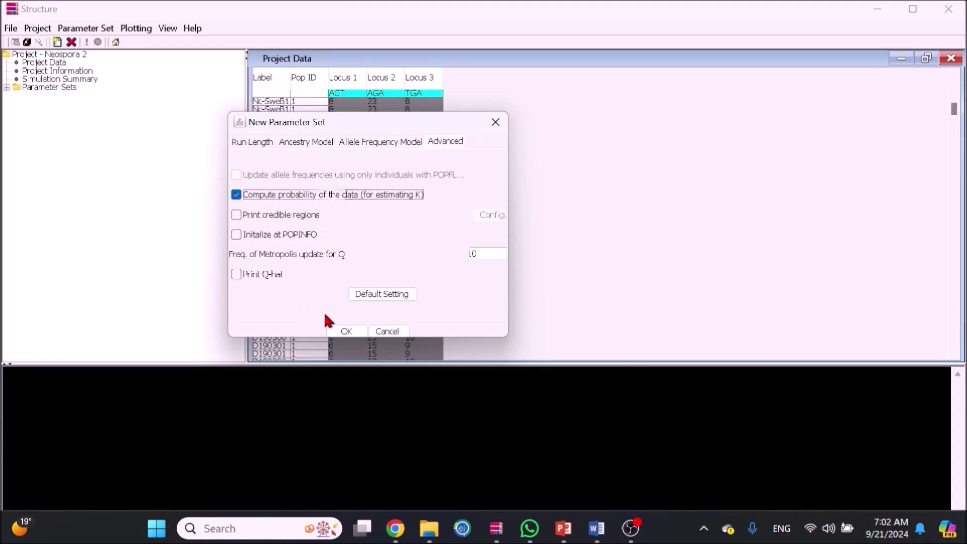
left_click(345, 332)
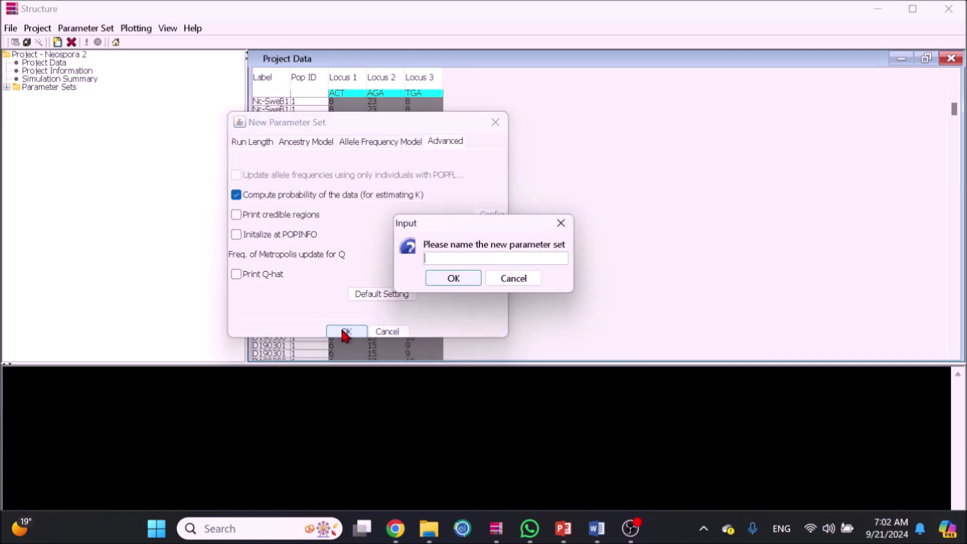
type("Neospora 2")
left_click(463, 277)
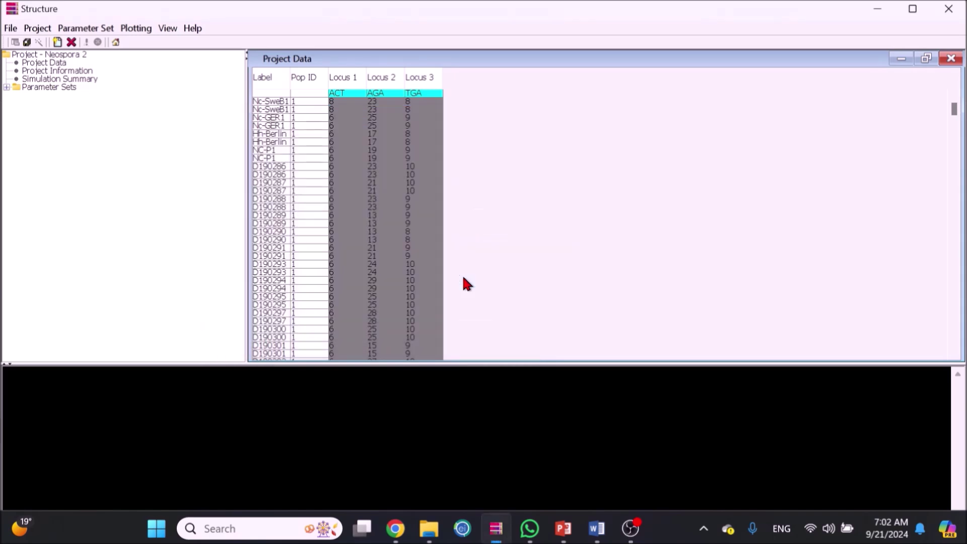
Schedule and start a job for the Neospora 2 parameter set with K from 1 to 10
left_click(37, 28)
left_click(43, 44)
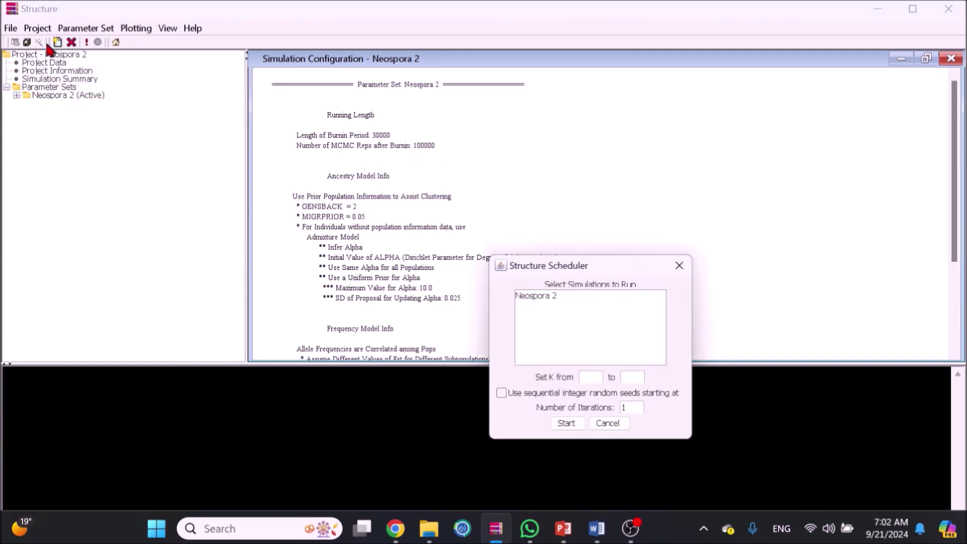
left_click(537, 295)
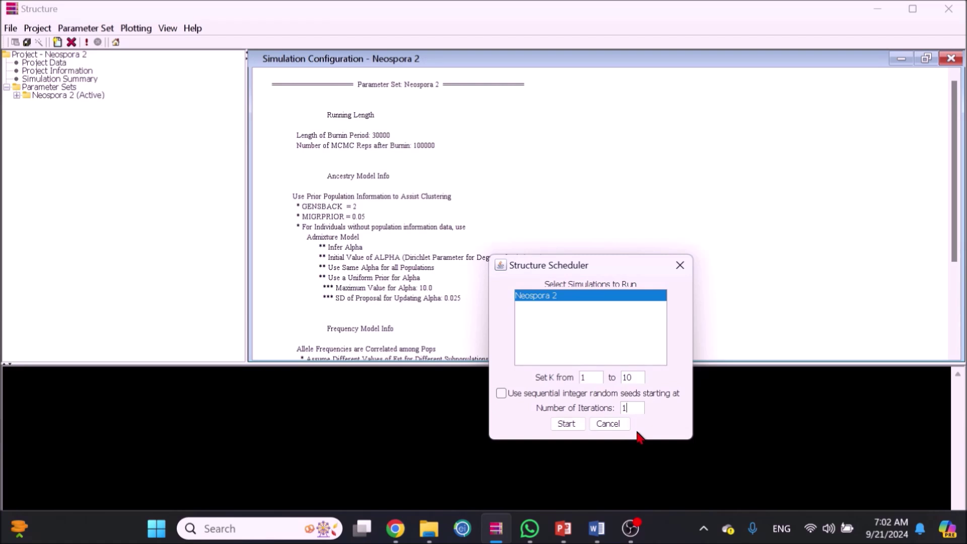
left_click(566, 425)
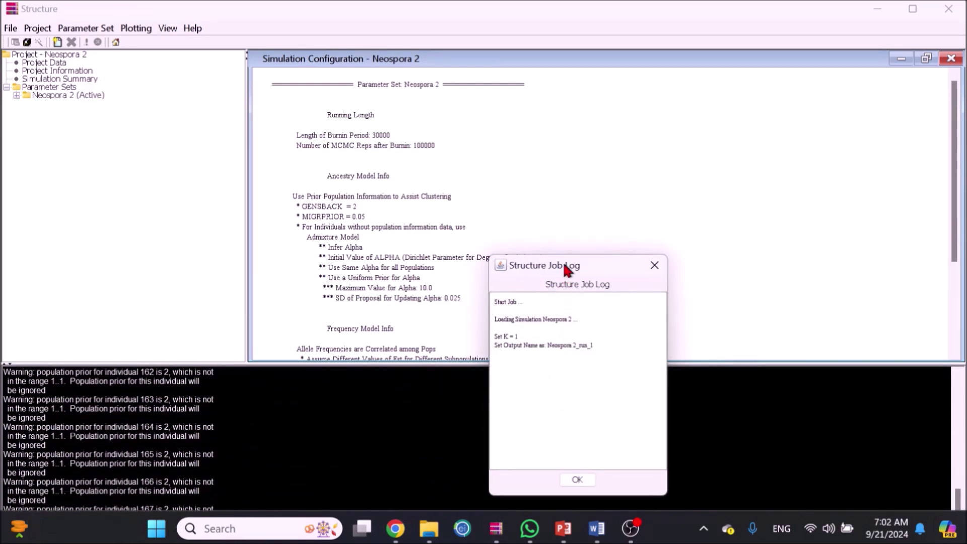
Expand the Neospora 2 parameter set in the project tree, acknowledge the completed job, and check and close the job log
left_click_drag(564, 265, 656, 94)
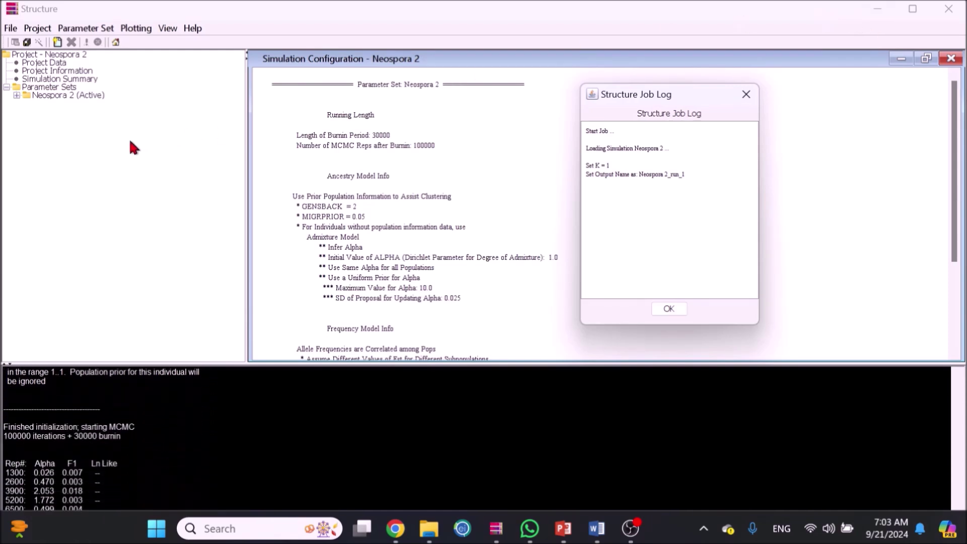
left_click(17, 95)
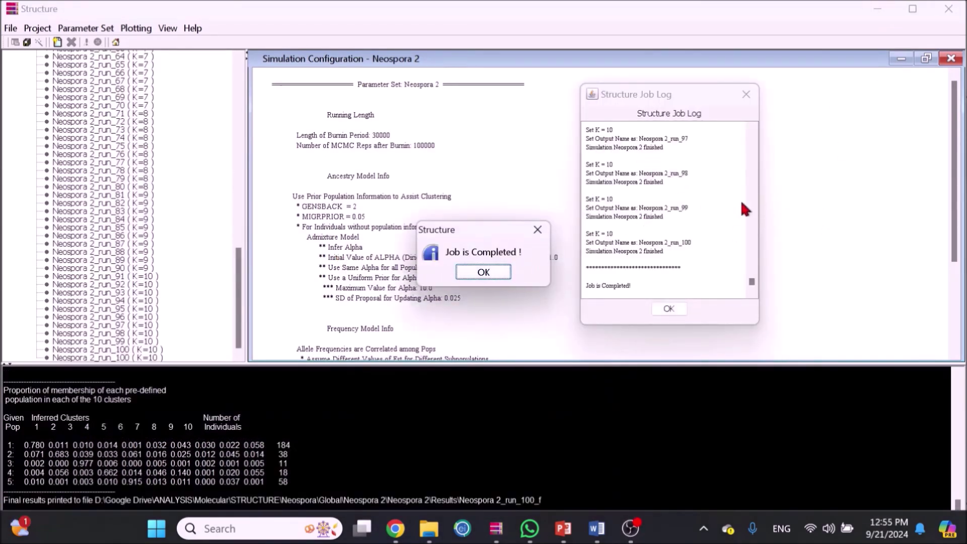
left_click(480, 271)
left_click_drag(751, 281, 755, 128)
left_click(664, 305)
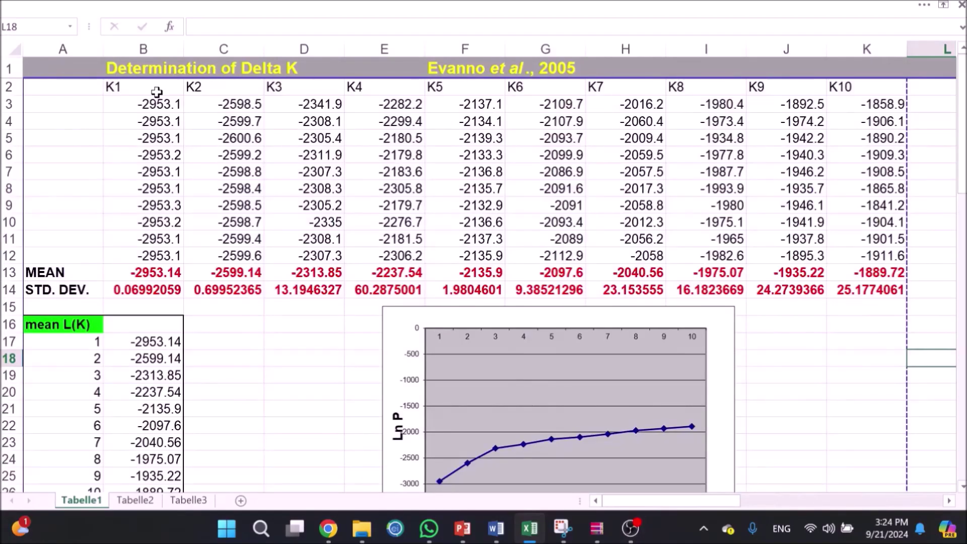
Switch to the Delta K workbook in Excel and set the first K2 value, cell C3, to -2598.5
left_click_drag(146, 90, 841, 97)
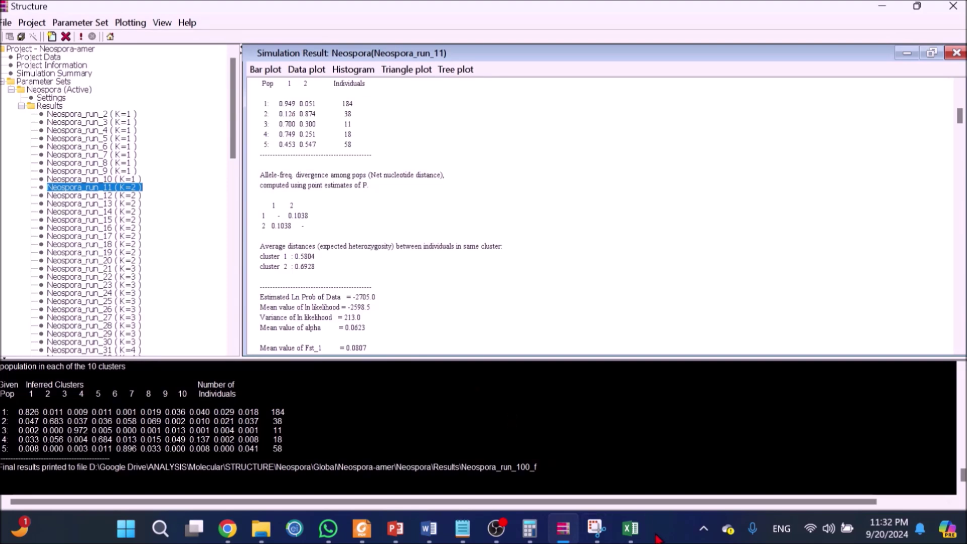
left_click(630, 536)
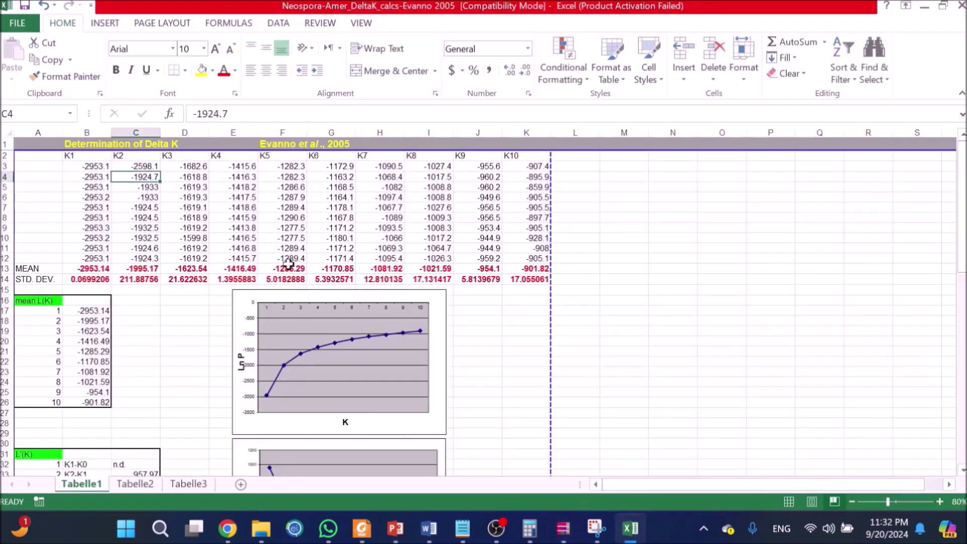
left_click(236, 115)
key("Return")
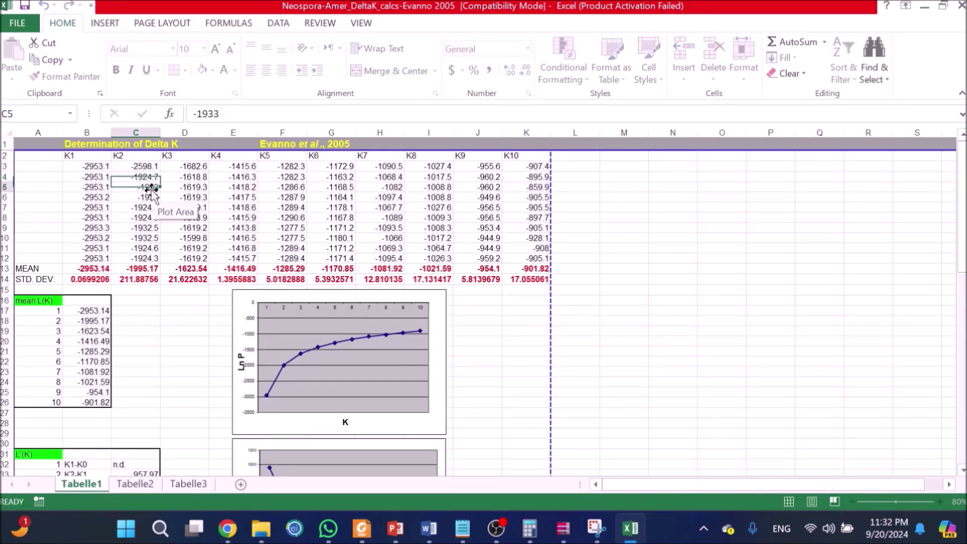
left_click(151, 165)
left_click(230, 115)
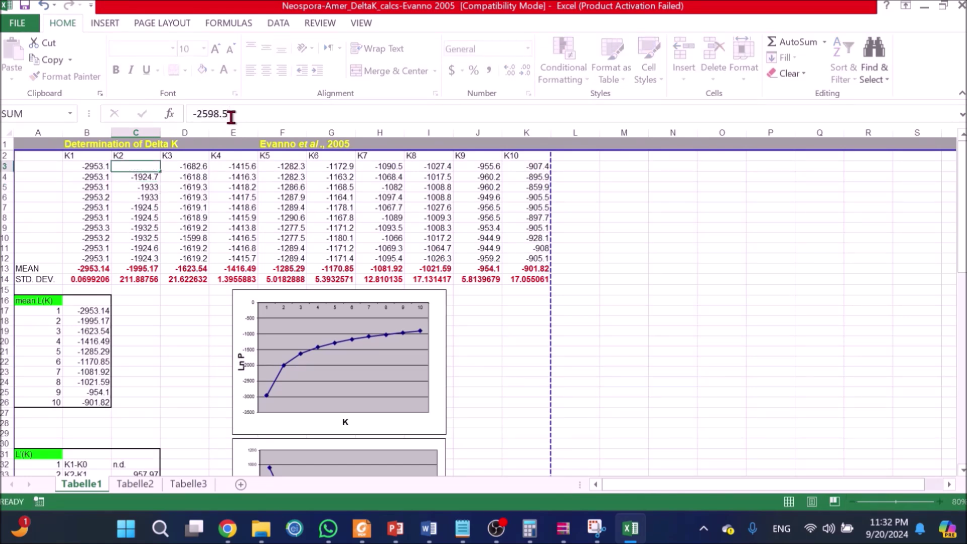
key("Return")
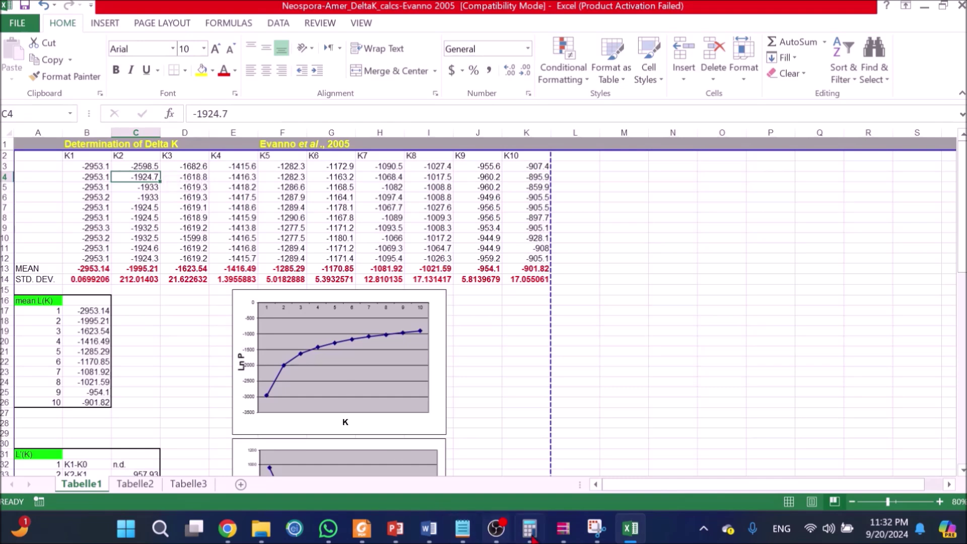
Switch to Structure and look up the mean value of ln likelihood in the Neospora_run_12 result
left_click(563, 528)
left_click(126, 195)
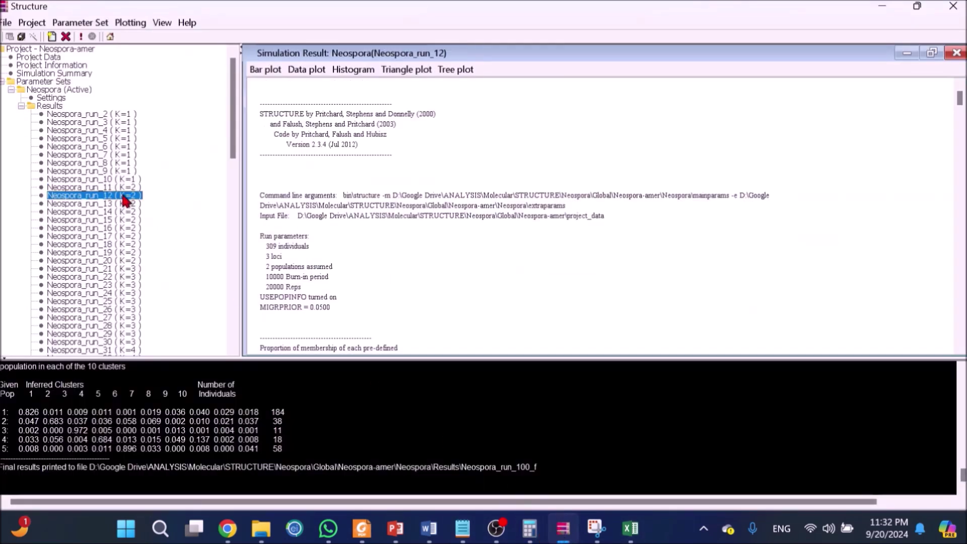
scroll(362, 246, "down", 6)
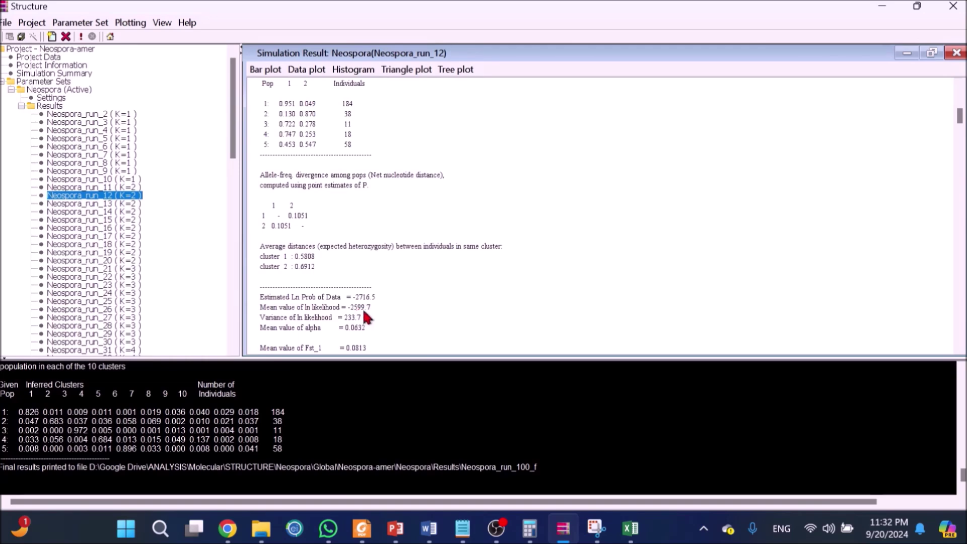
Return to the Delta K workbook in Excel and set the second K2 value, cell C4, to -2599.7
left_click(630, 528)
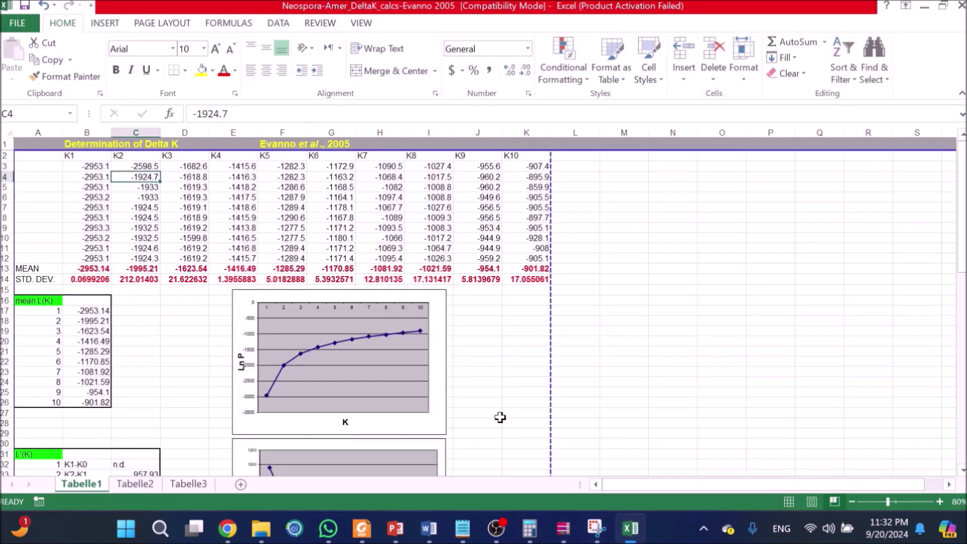
left_click(196, 113)
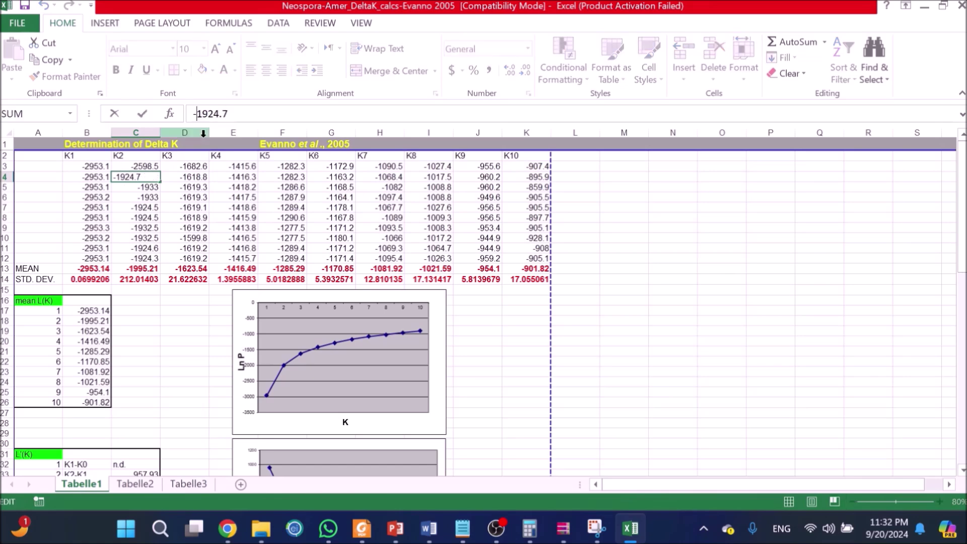
type("2")
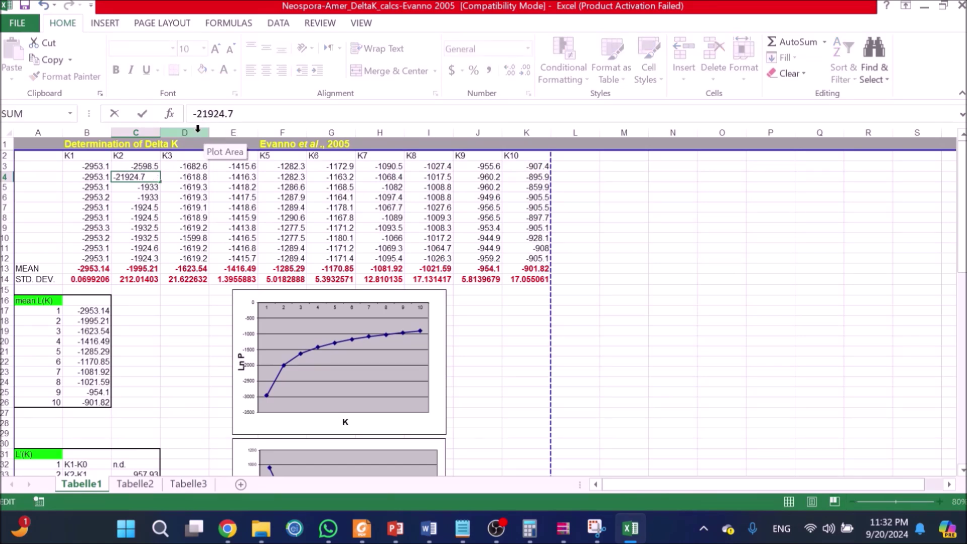
type("599")
key("Delete")
key("Delete")
key("Delete")
key("Delete")
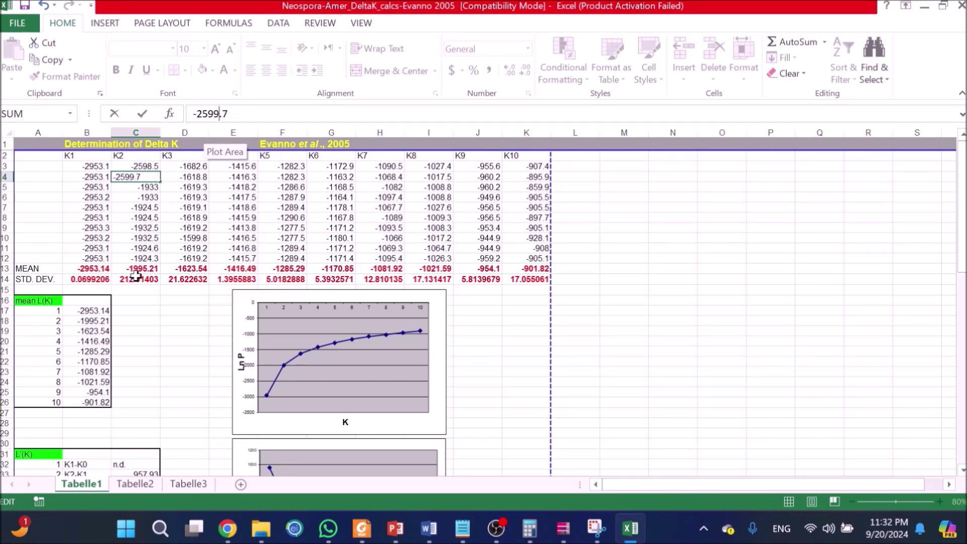
key("Return")
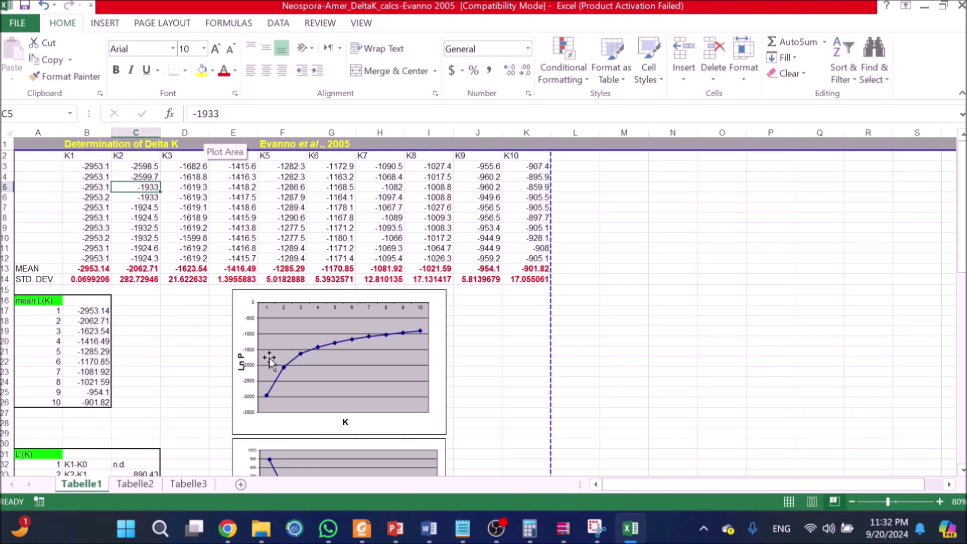
Review the MEAN and STD. DEV. rows and inspect the mean L(K) formula for K=1 in cell B17
left_click(3, 272)
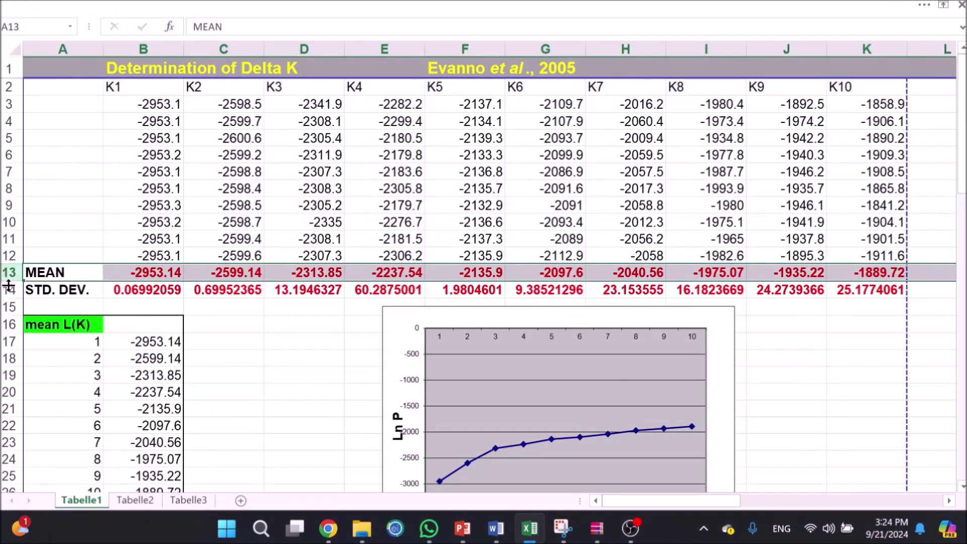
left_click(6, 289)
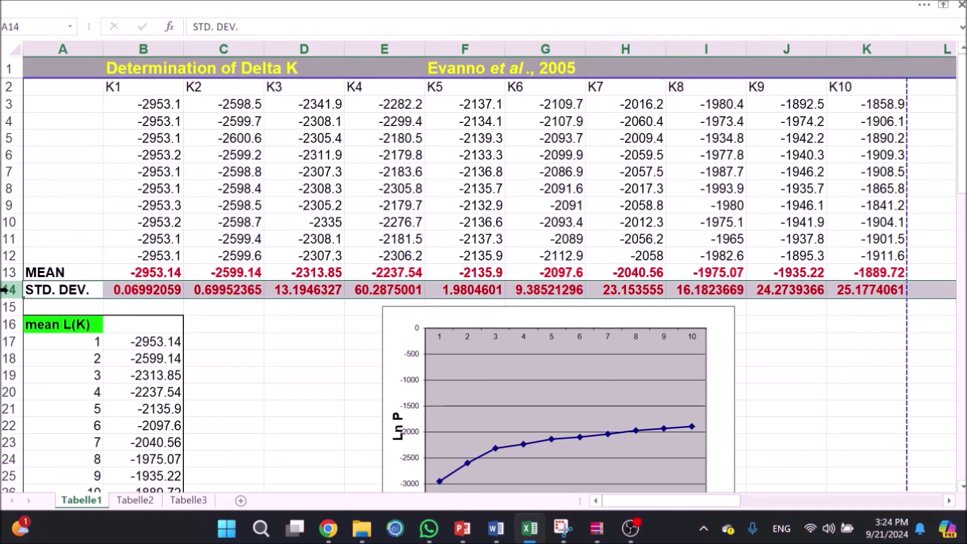
left_click(61, 323)
left_click(160, 342)
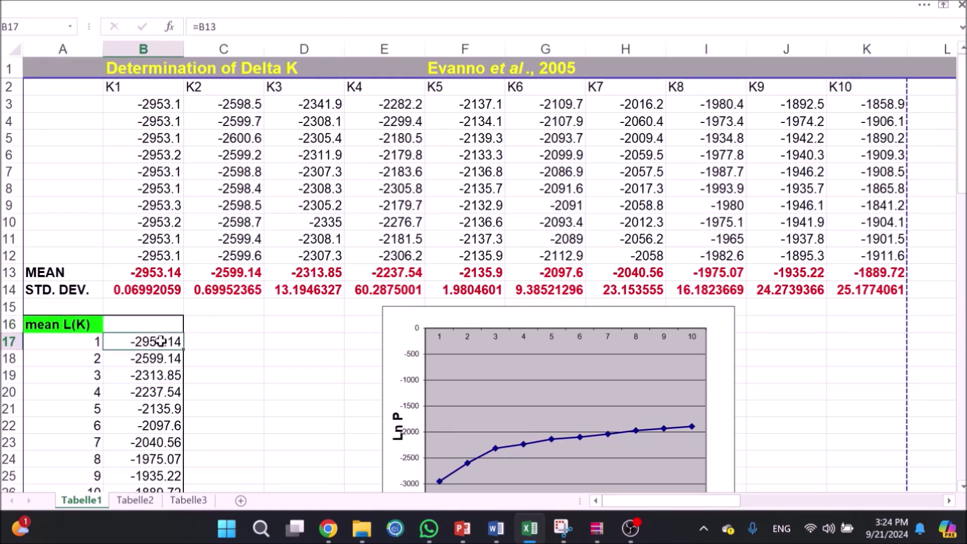
left_click(198, 28)
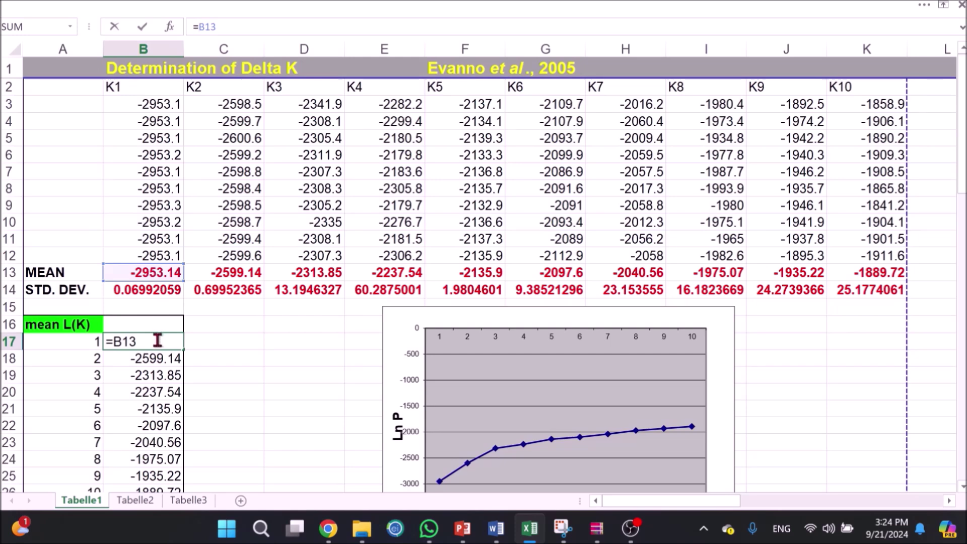
key("Return")
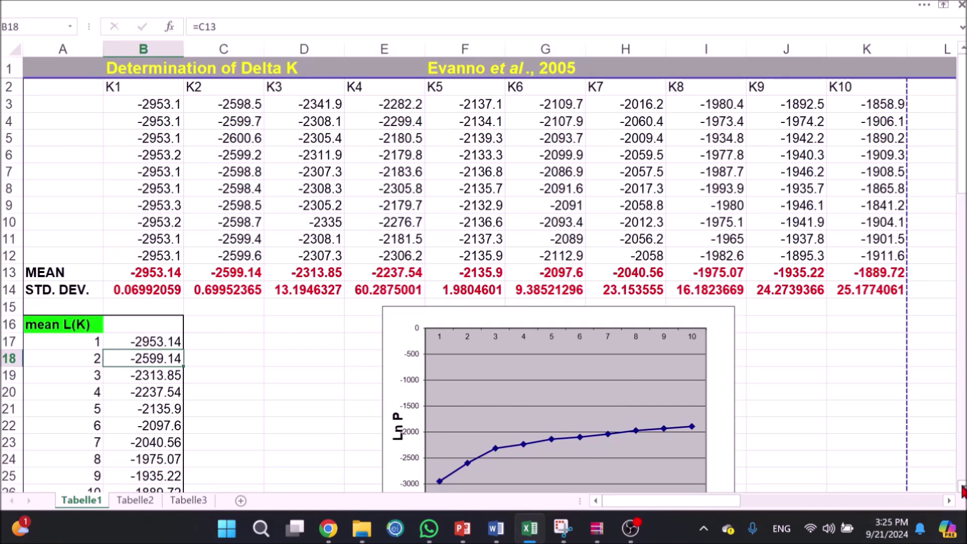
Examine the L'(K) table, its defining equation and the K2-K1 formula in cell C33 with its mean L(K) source cells
scroll(961, 491, "down", 3)
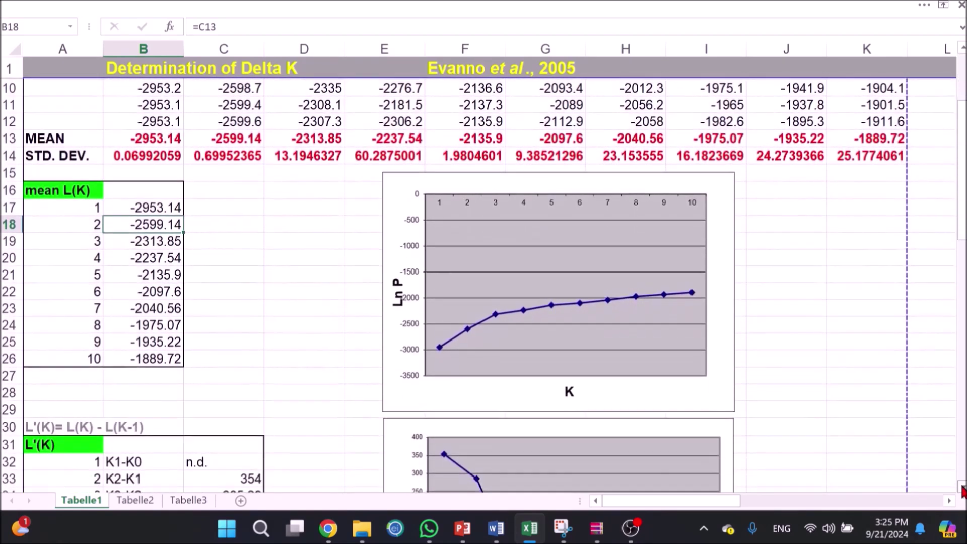
scroll(961, 491, "down", 1)
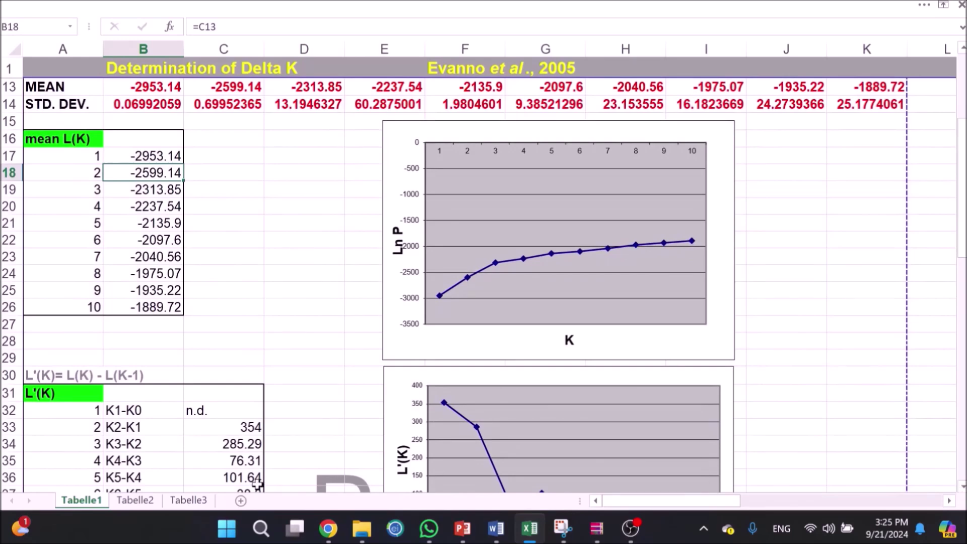
left_click(63, 397)
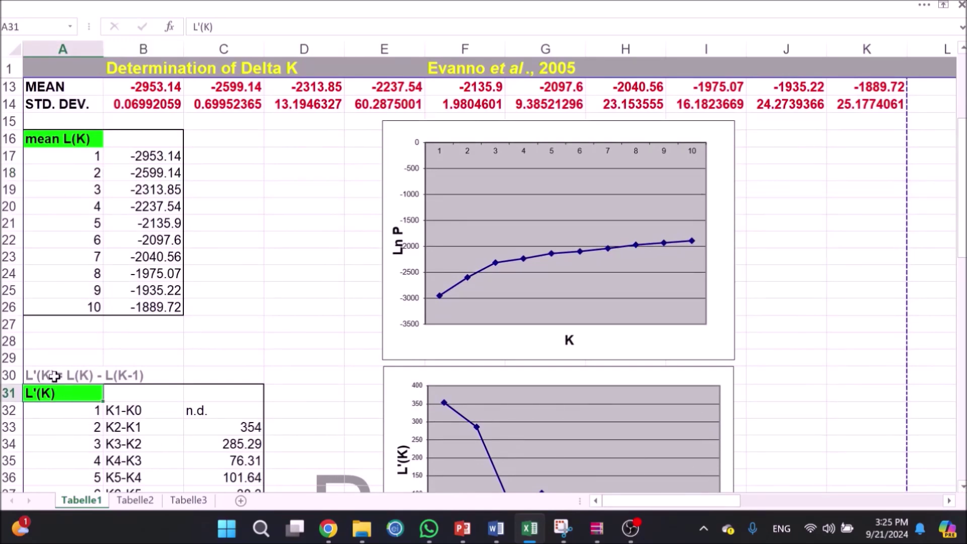
left_click(54, 376)
left_click(58, 393)
left_click(114, 411)
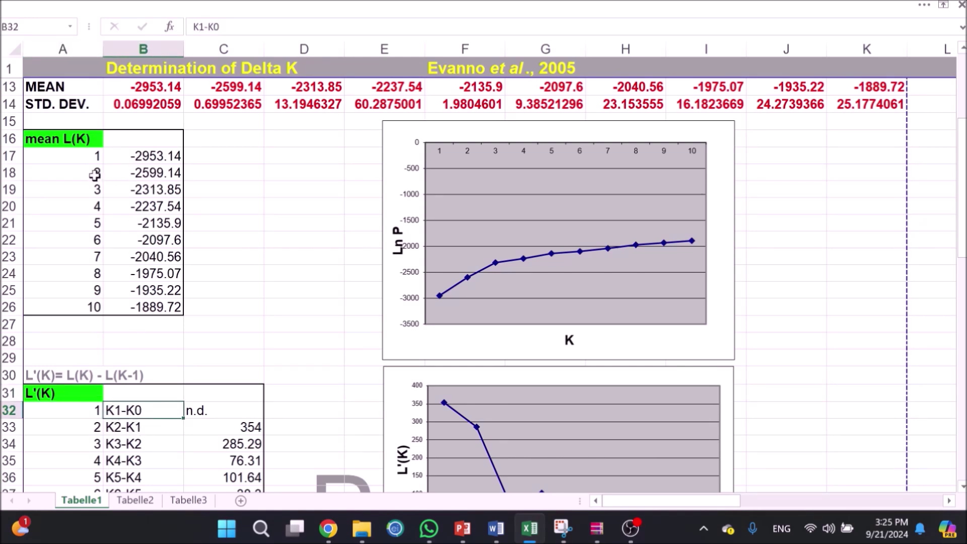
left_click(127, 432)
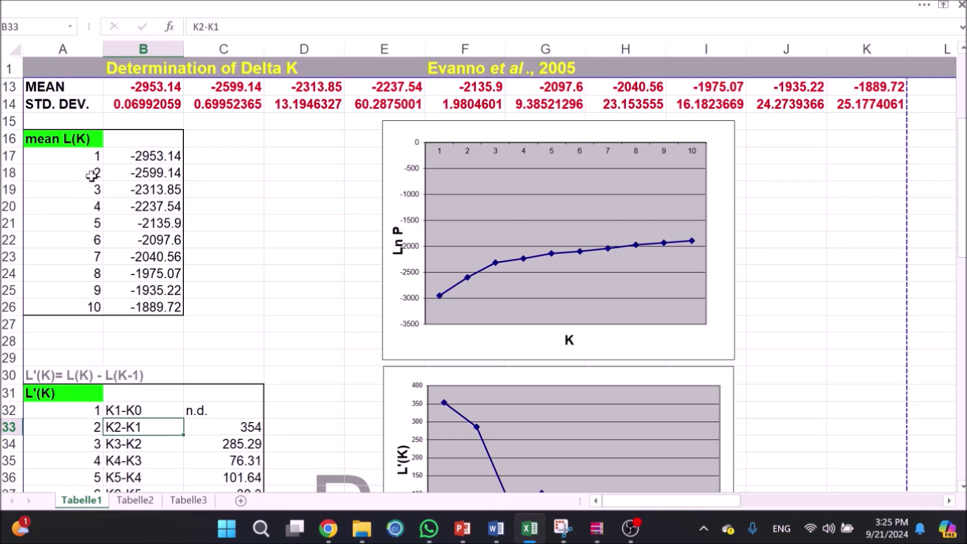
left_click(135, 167)
left_click(136, 156)
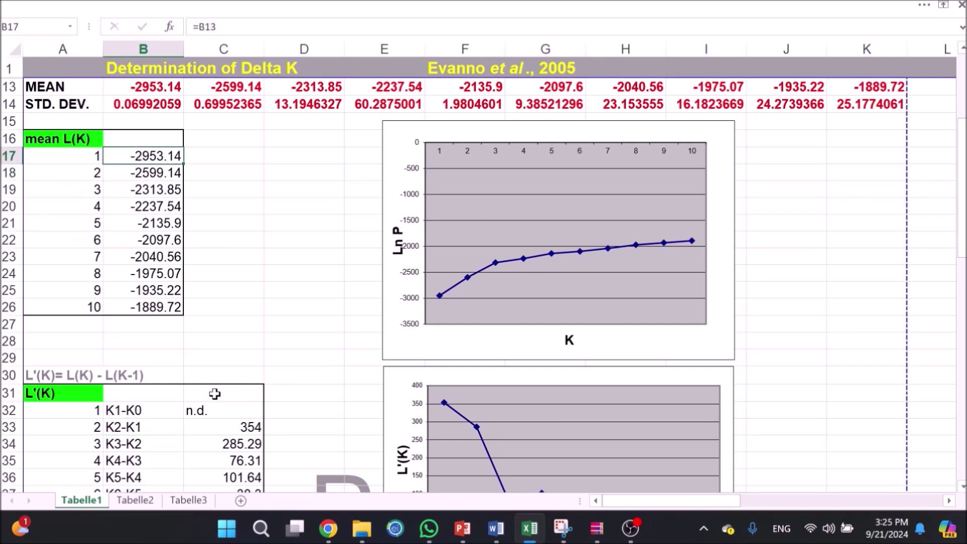
left_click(231, 427)
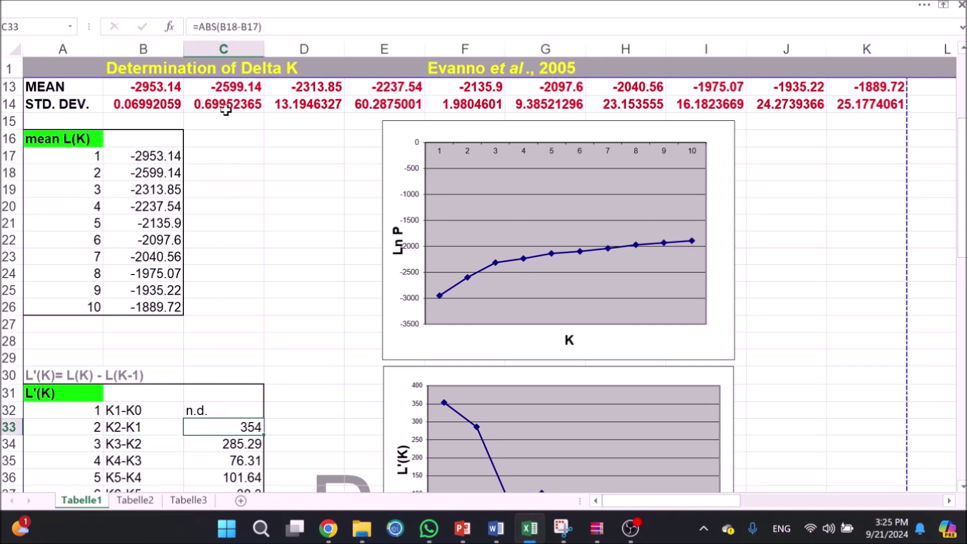
left_click(198, 26)
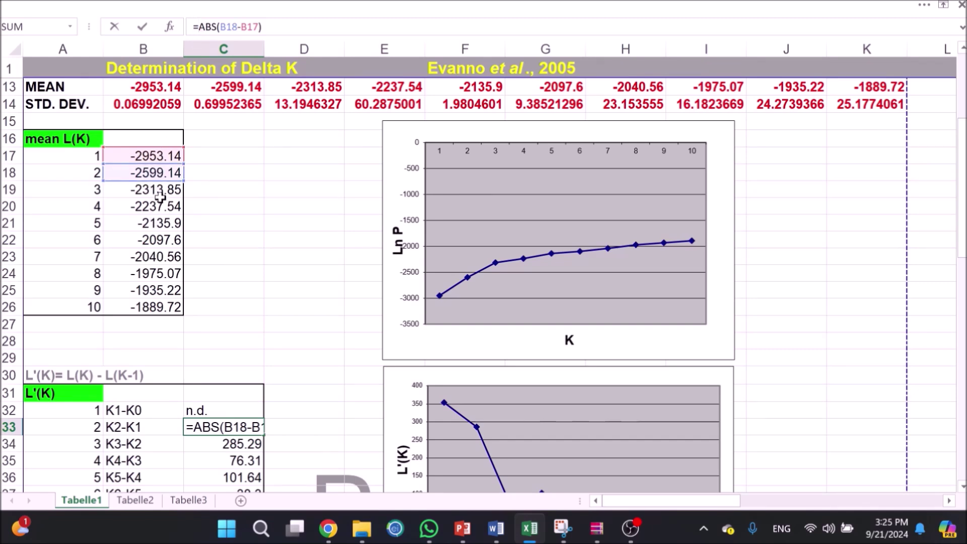
key("Return")
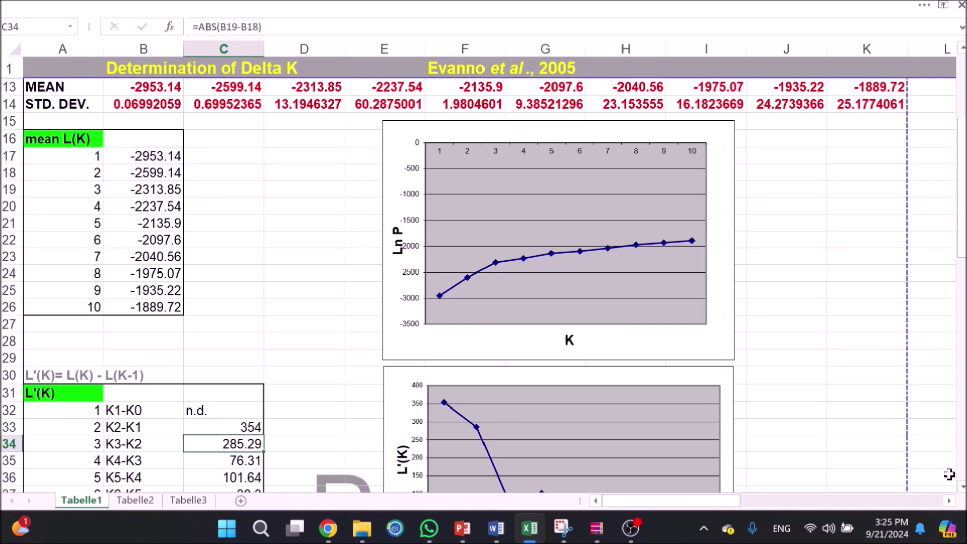
Review the L'(K) values for all K comparisons in rows 32 to 41 together with the L'(K) line chart
left_click(962, 486)
left_click(962, 486)
left_click(962, 487)
left_click(962, 487)
left_click(962, 487)
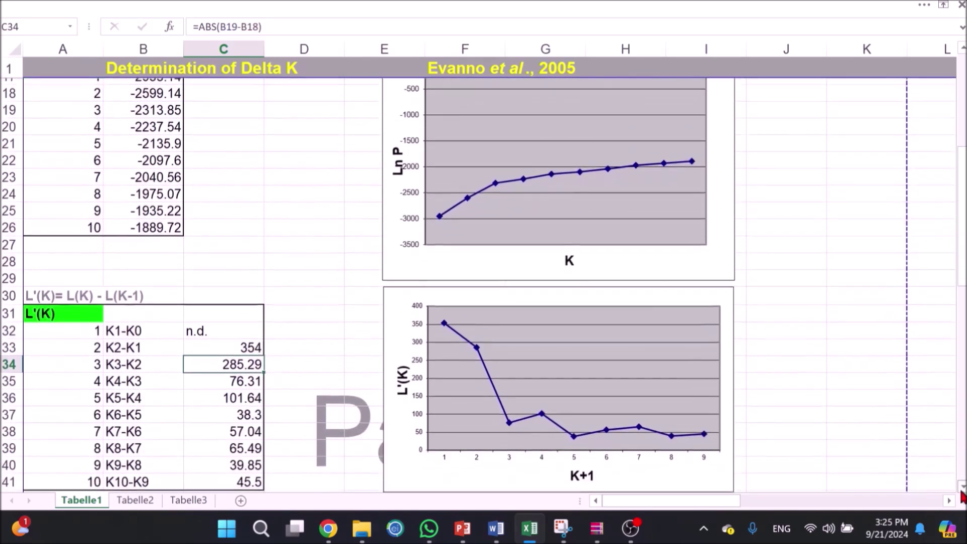
left_click(962, 487)
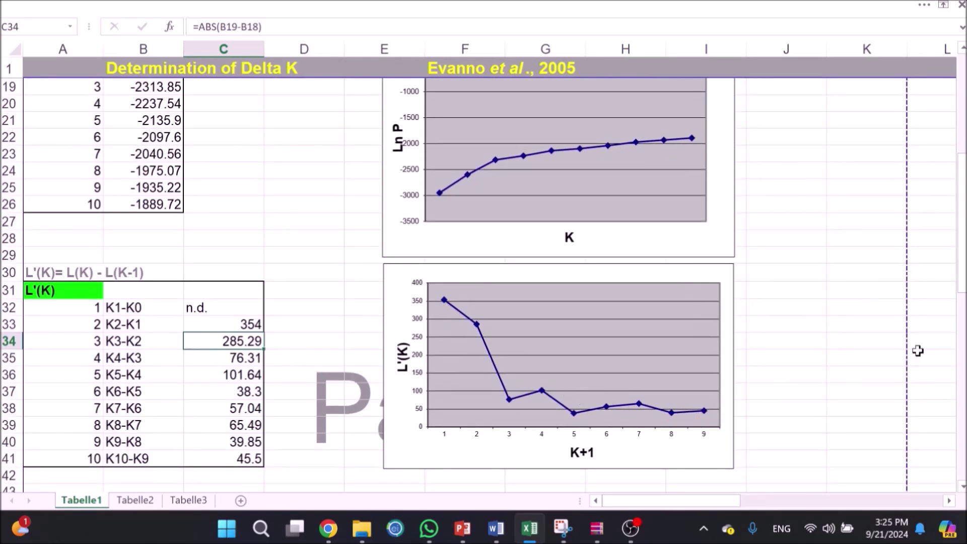
left_click(962, 487)
Examine the L''(K) table, its defining equation and the K=2 formula in cell C48 with its L'(K) source cells
scroll(962, 490, "down", 2)
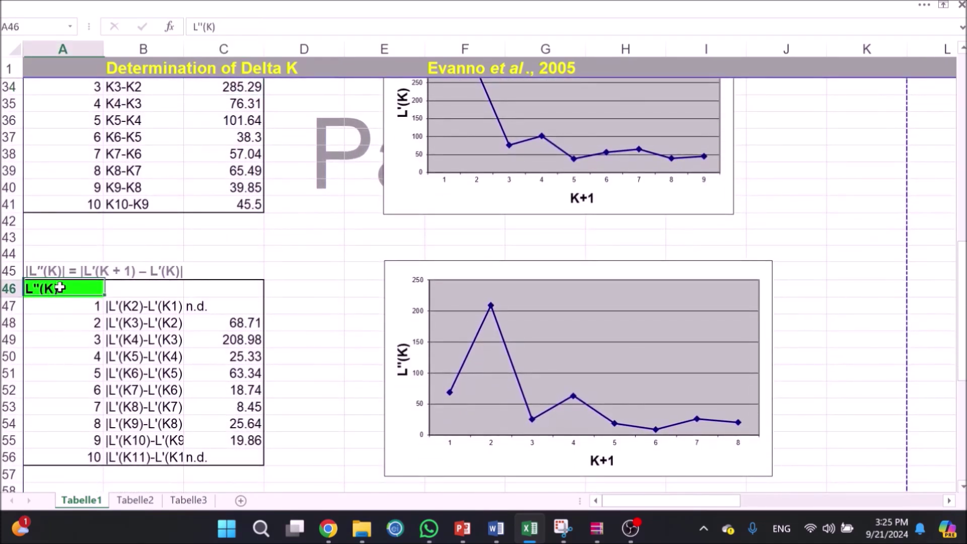
left_click(40, 272)
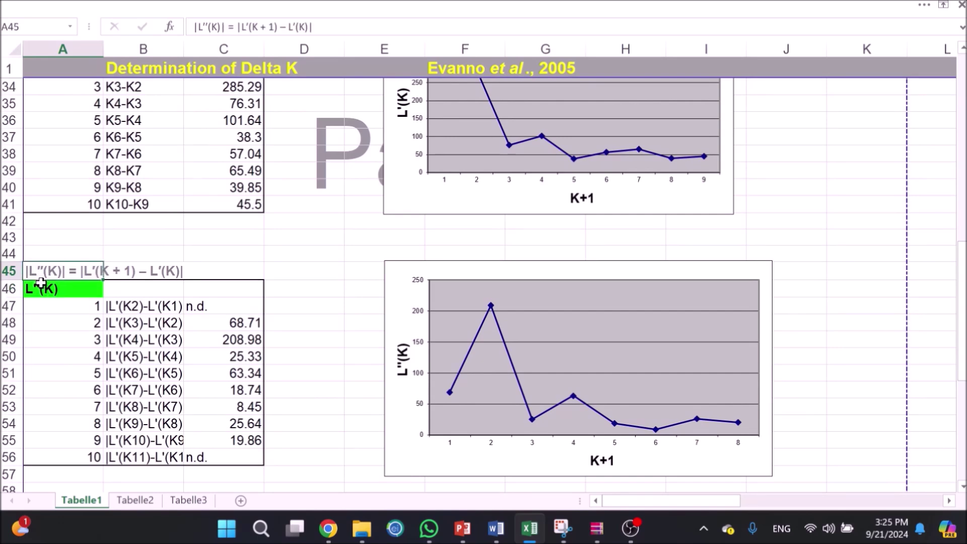
left_click(243, 322)
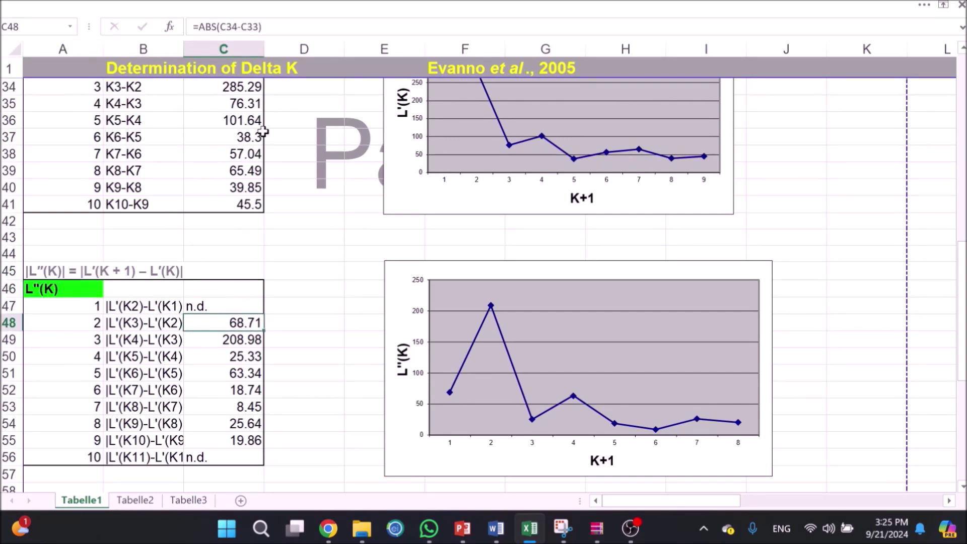
left_click(200, 28)
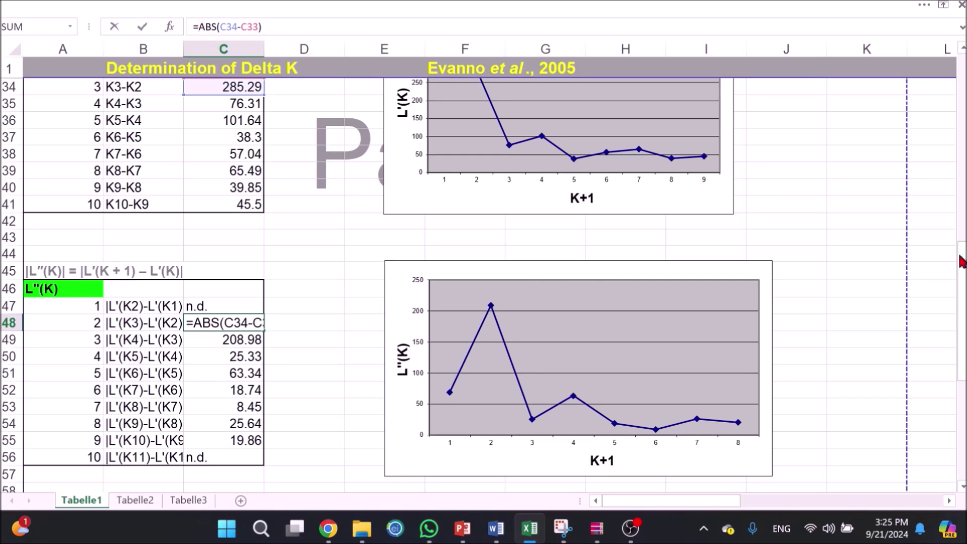
left_click_drag(957, 264, 963, 259)
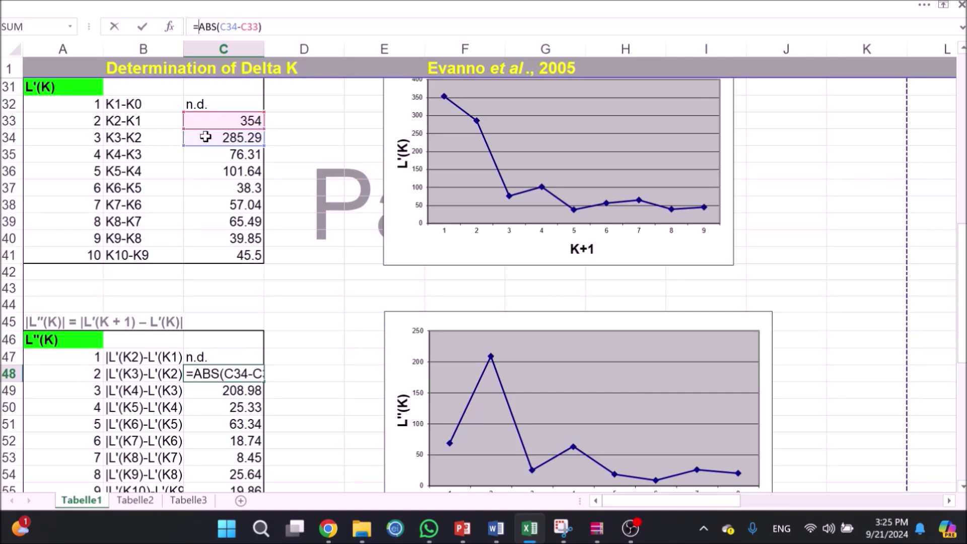
key("Return")
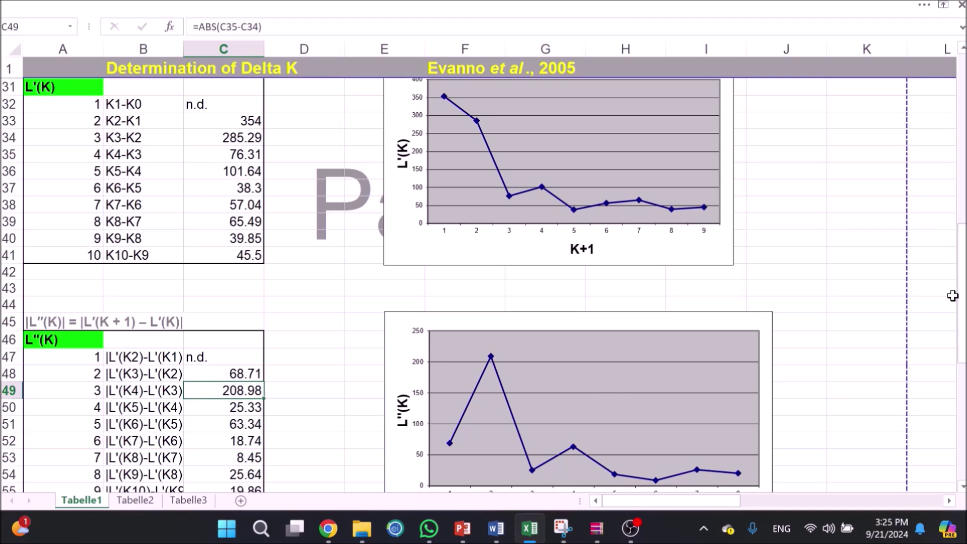
left_click_drag(953, 296, 953, 319)
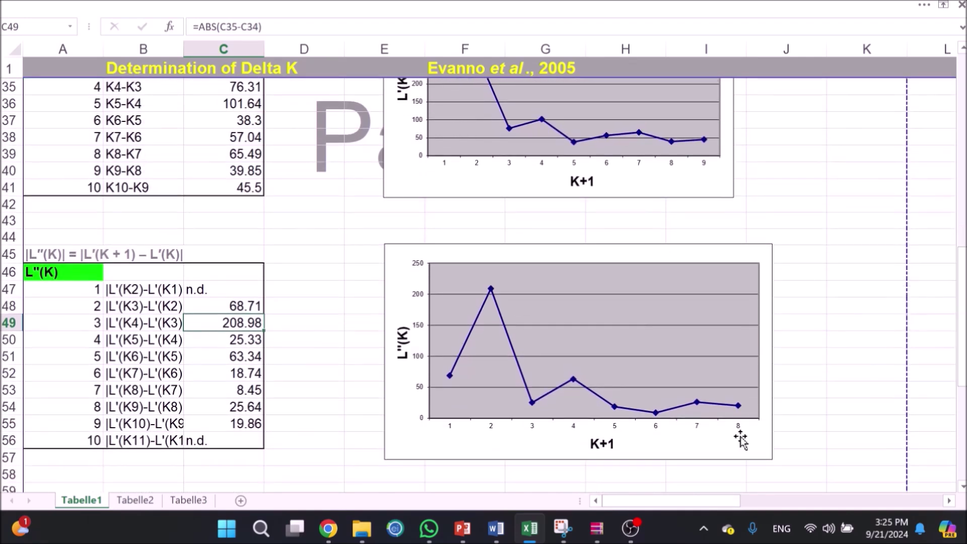
Examine the delta K table's defining equation and its L''(K), STD. DEV. and delta K column headings
scroll(962, 492, "down", 4)
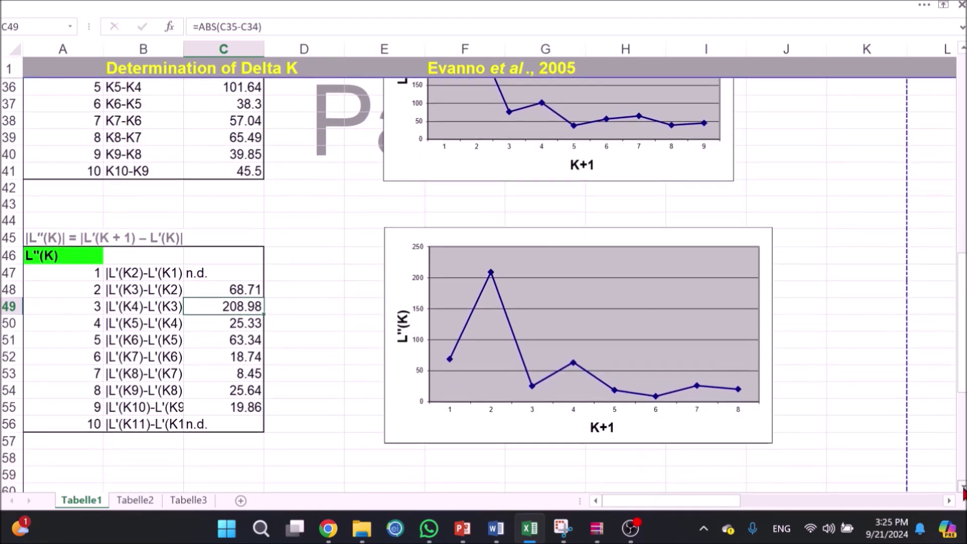
scroll(962, 492, "down", 2)
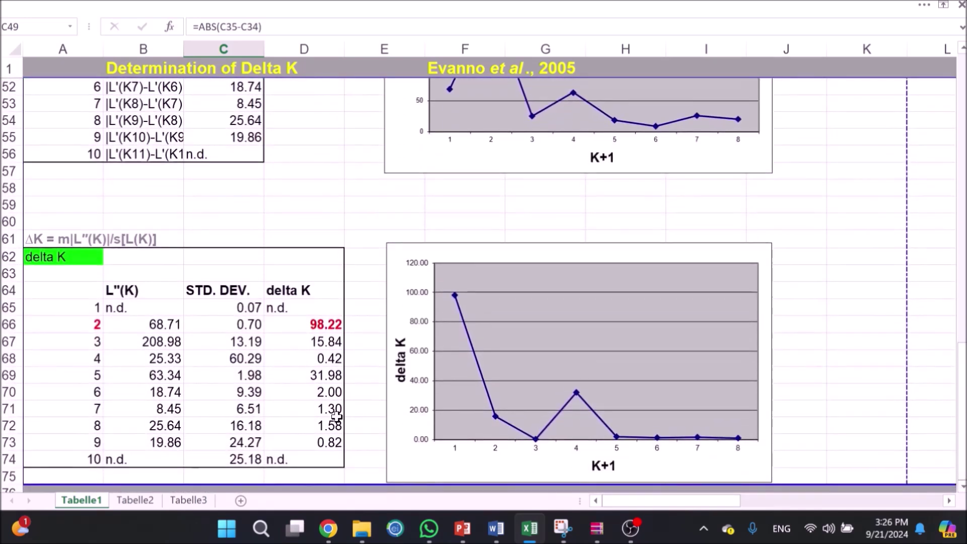
left_click(65, 257)
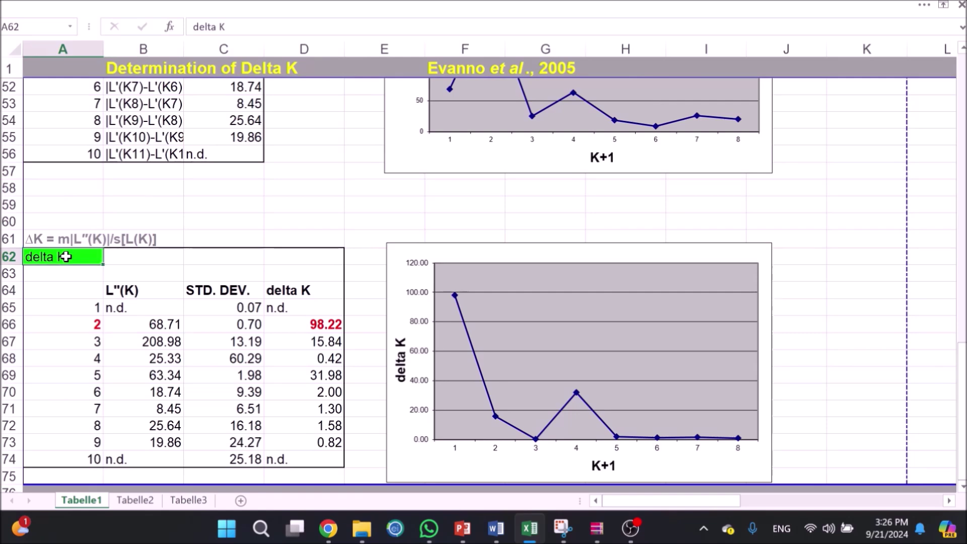
left_click(56, 238)
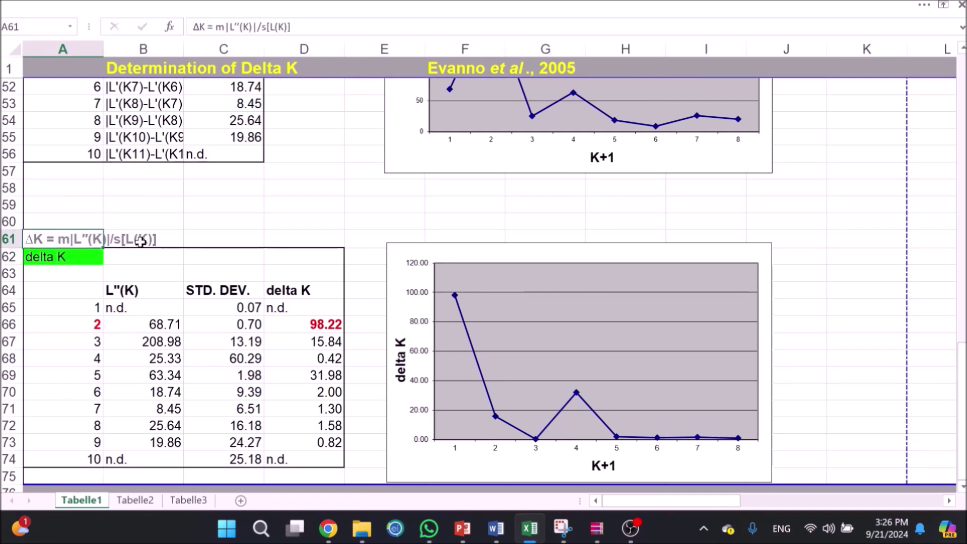
left_click(121, 291)
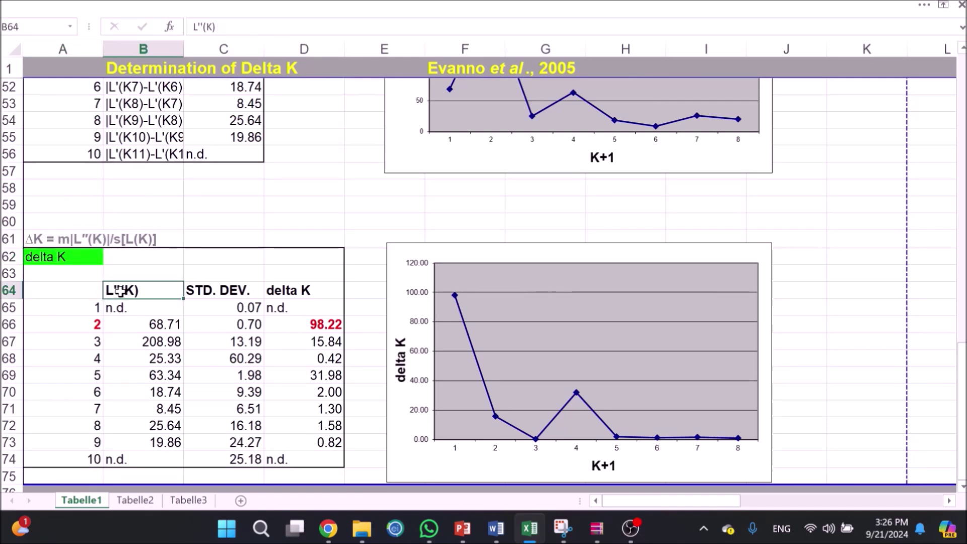
left_click(219, 289)
left_click(300, 290)
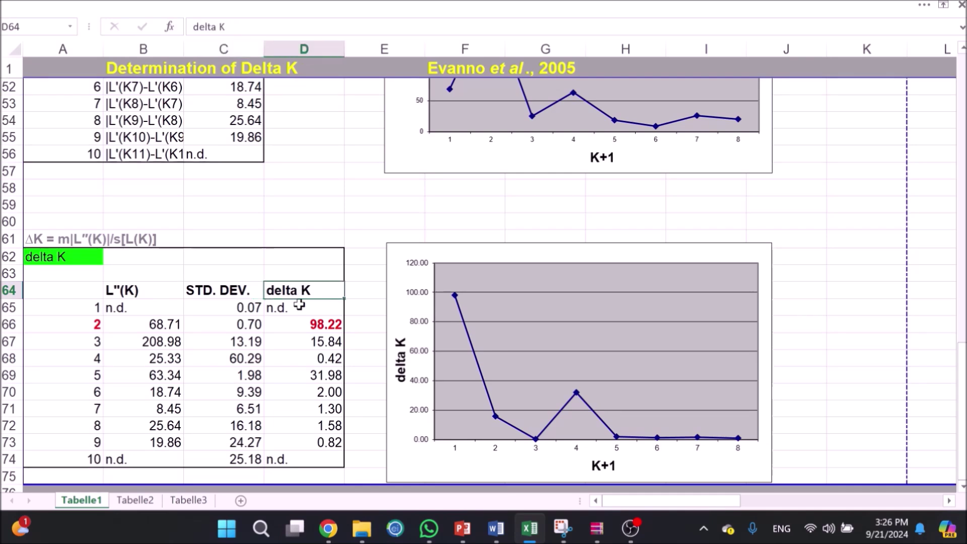
Inspect the delta K formula for K=2 in cell D66 and its source cells B66 and C66
left_click(304, 322)
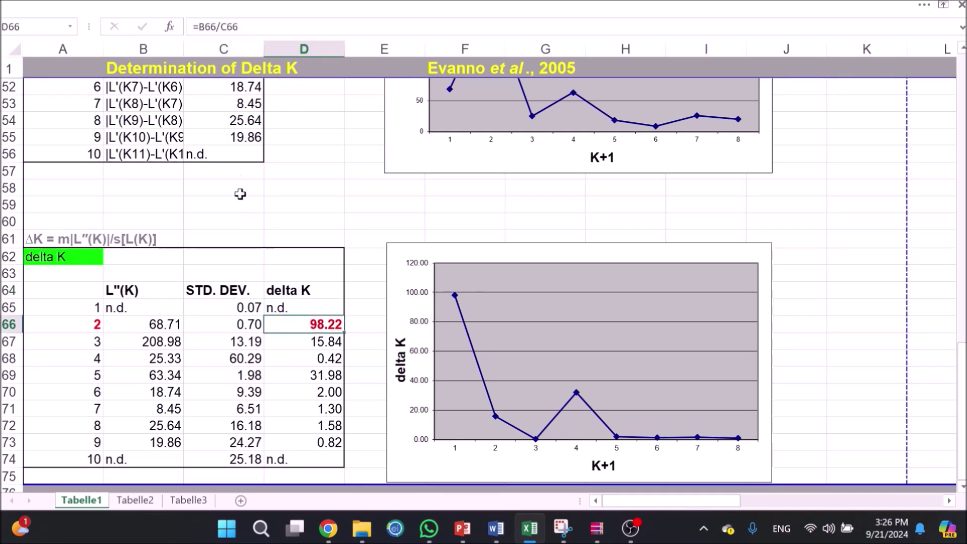
left_click(196, 28)
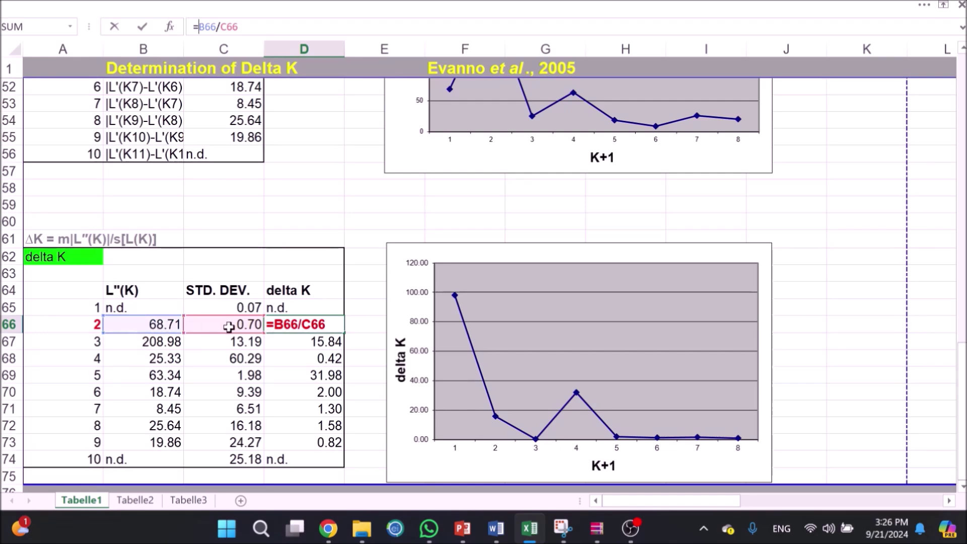
key("Return")
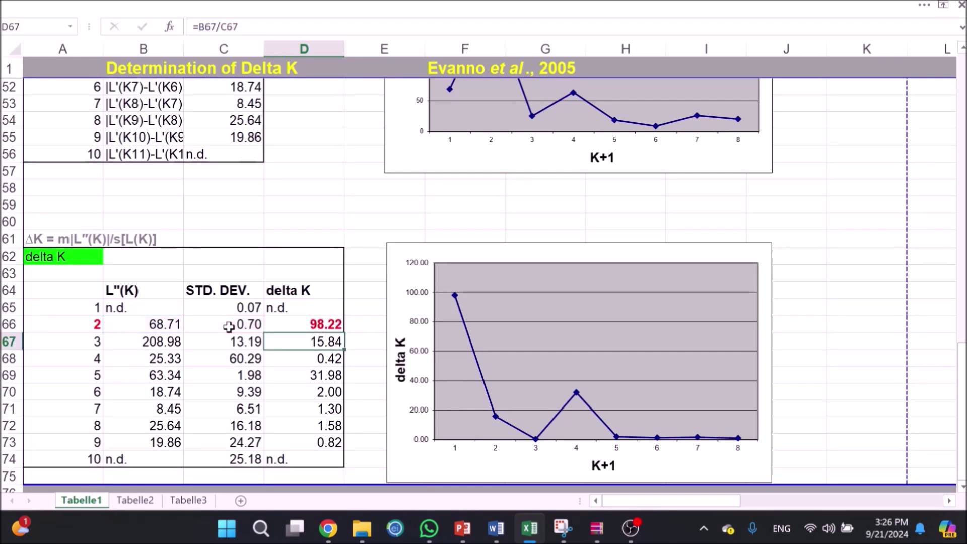
Trace the K=2 standard deviation in cell C66 back to its source, cell C14 in the STD. DEV. row
left_click(229, 326)
left_click(193, 27)
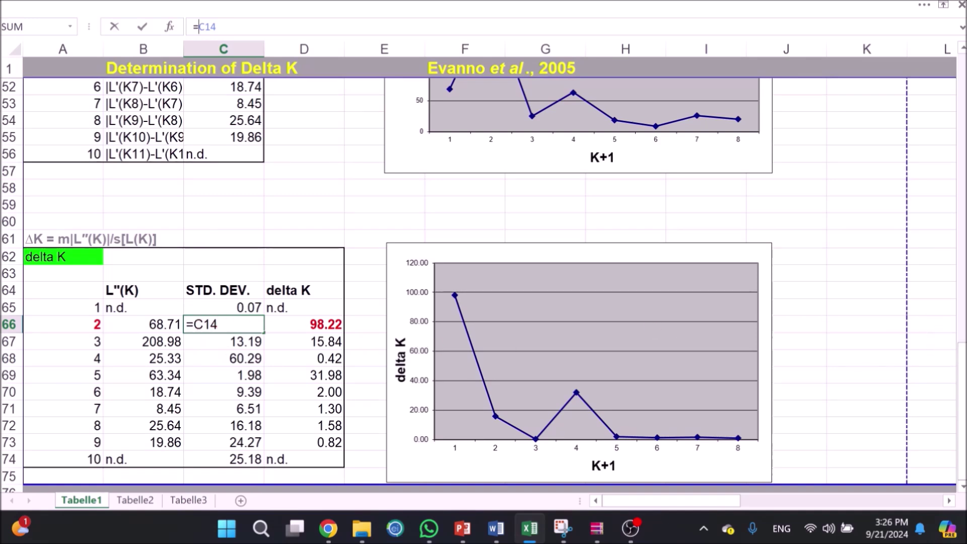
left_click_drag(960, 365, 955, 94)
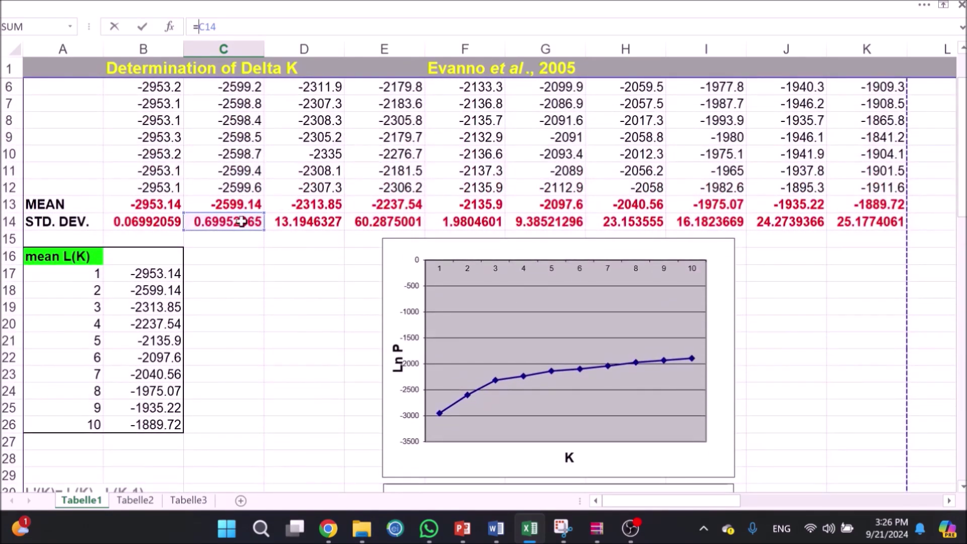
scroll(725, 282, "down", 15)
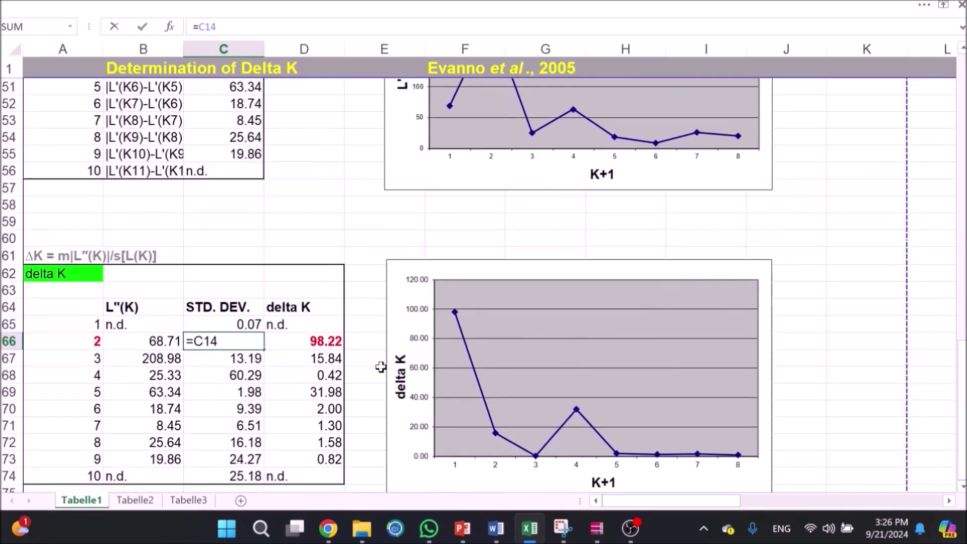
key("Return")
Recheck how cell D66 divides L''(K) by the standard deviation and locate the peak in the delta K chart
left_click(328, 341)
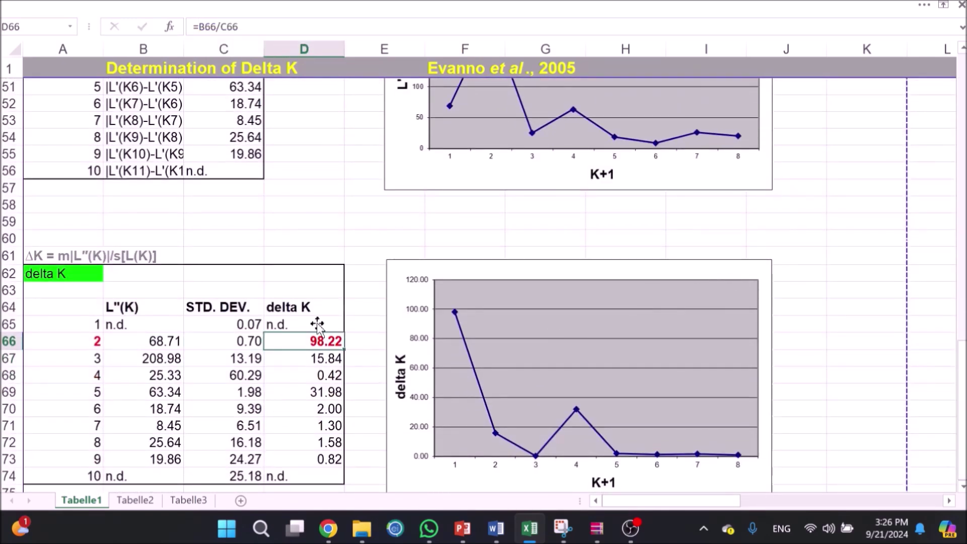
left_click(198, 30)
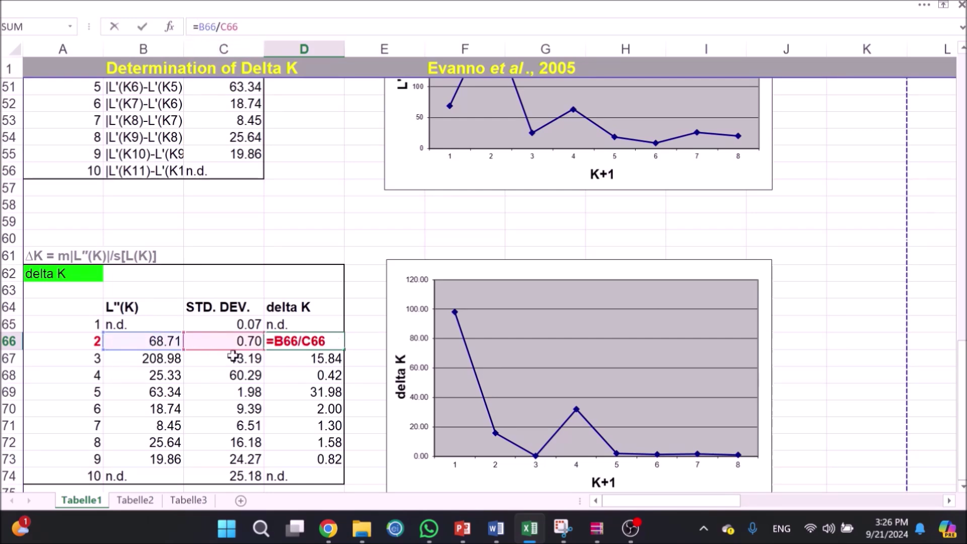
key("Return")
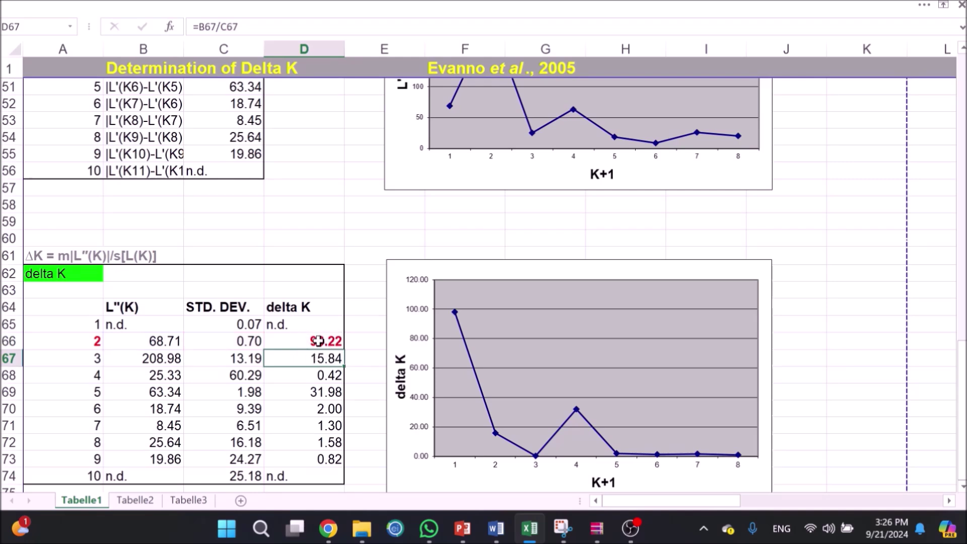
mouse_move(455, 316)
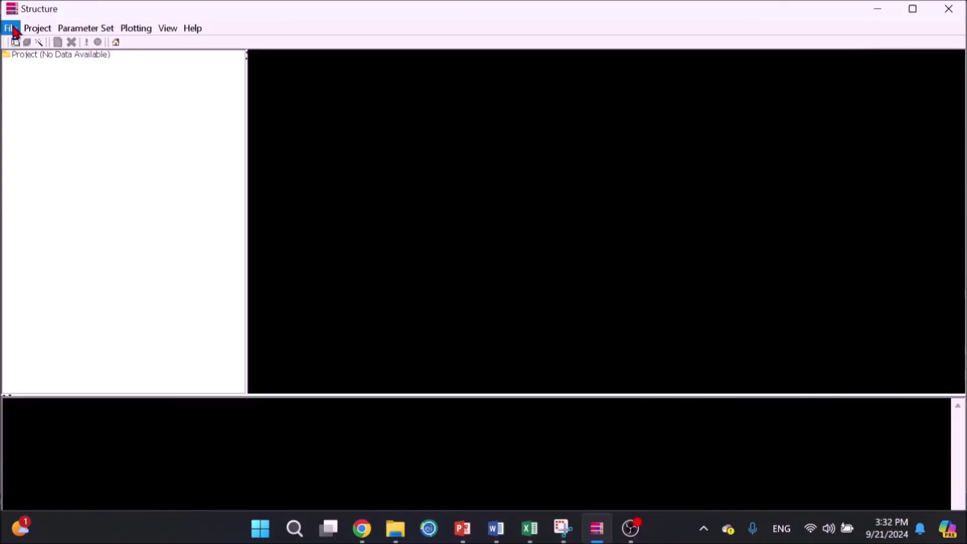
In Structure, start a new project named Neospora 3 and set its directory to the STRUCTURE\Neospora\Global folder
left_click(10, 28)
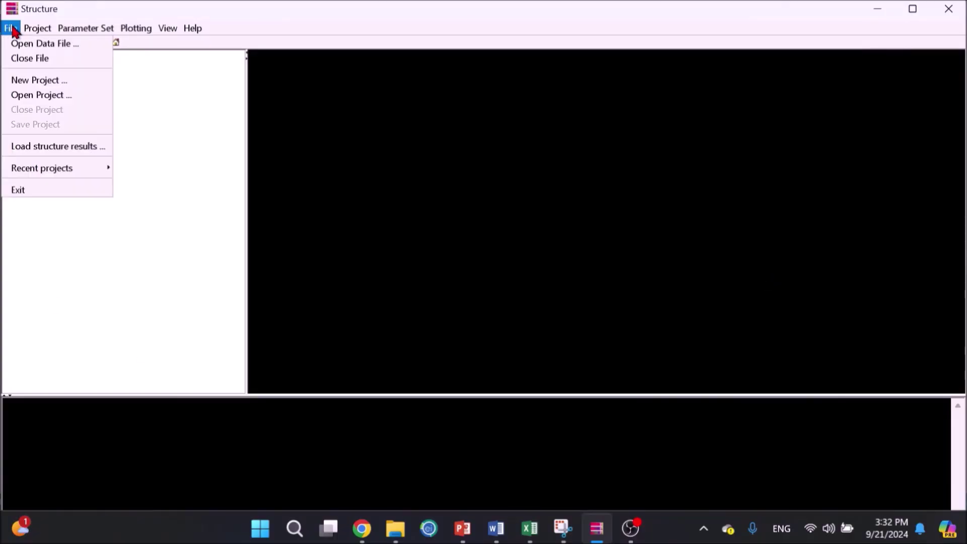
left_click(26, 81)
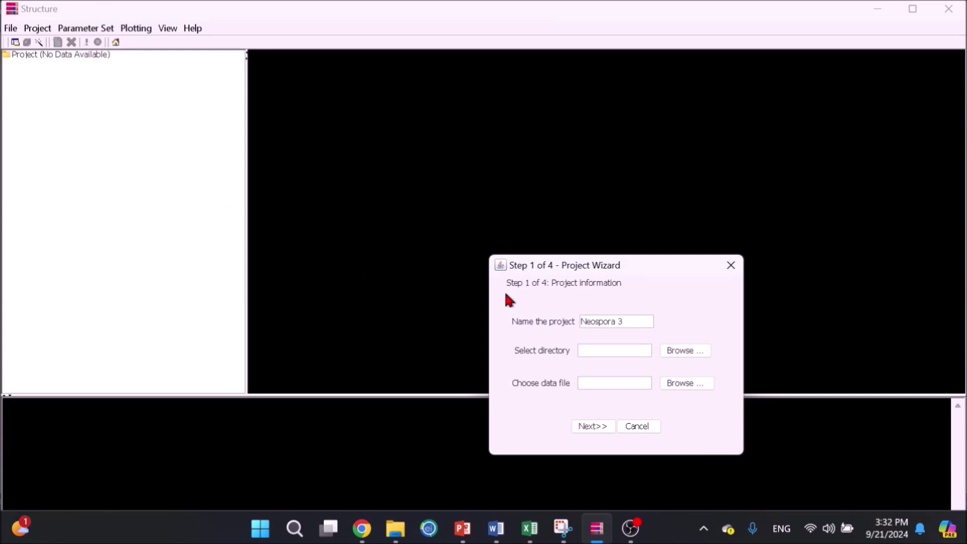
left_click(685, 350)
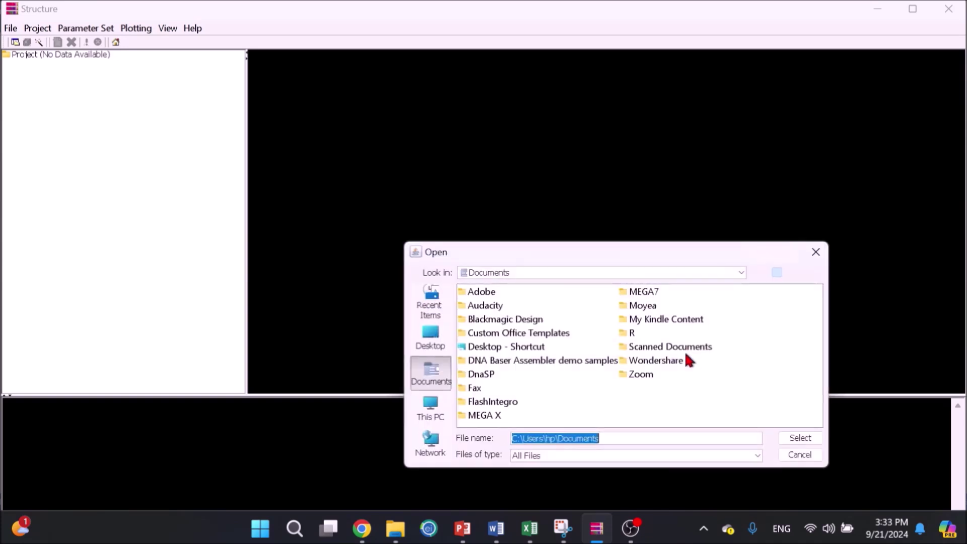
double_click(497, 365)
double_click(499, 347)
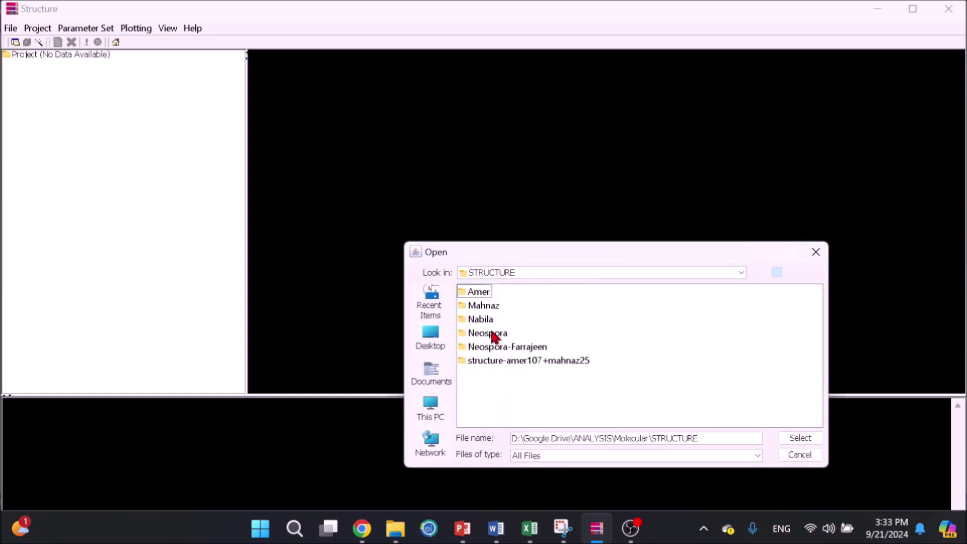
double_click(491, 333)
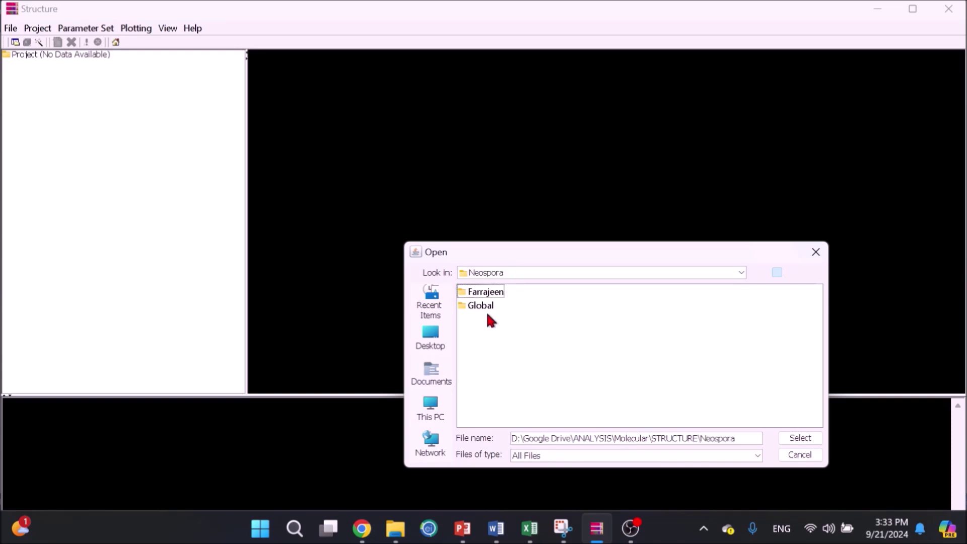
left_click(484, 307)
double_click(484, 307)
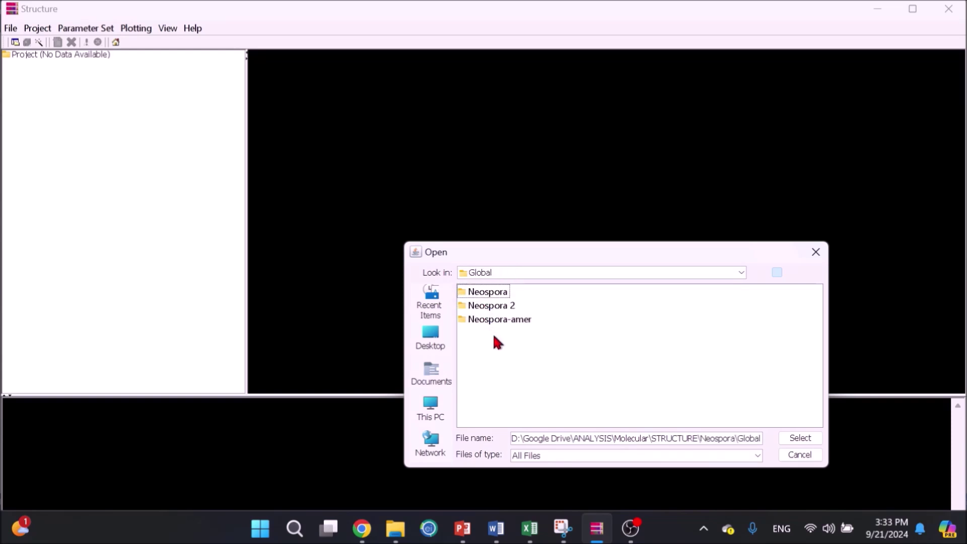
left_click(803, 439)
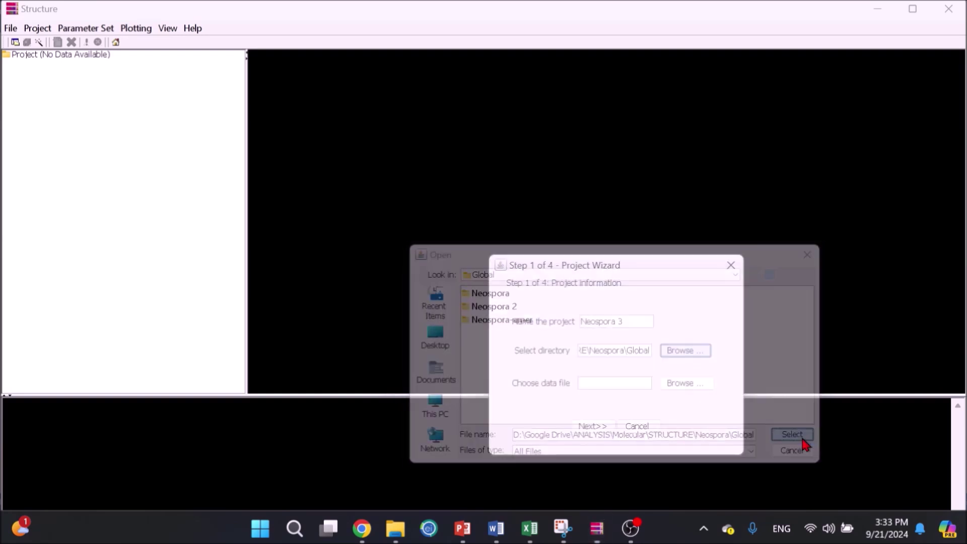
Choose Neospora-Amer-micro-struc-popid-continent-INPUT from the Global folder as the project's data file
left_click(671, 383)
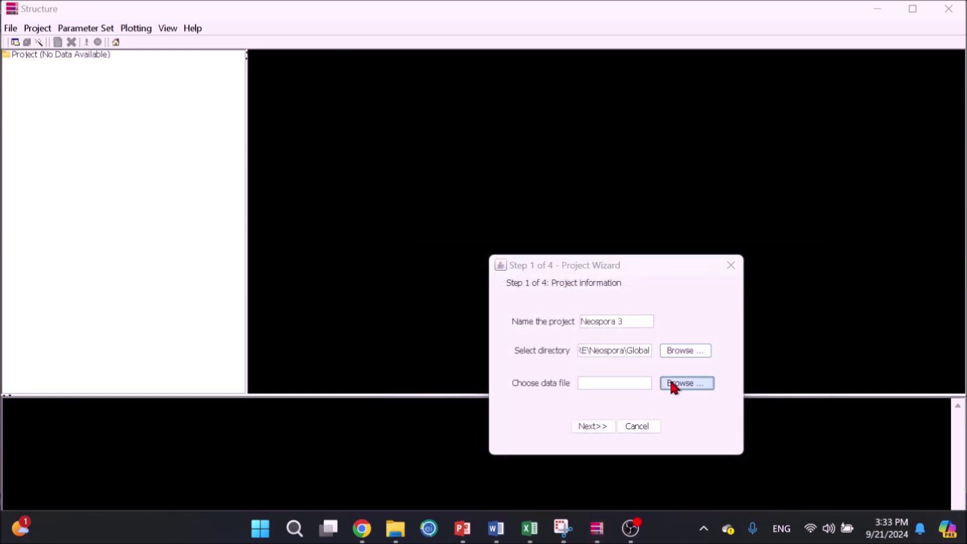
double_click(487, 310)
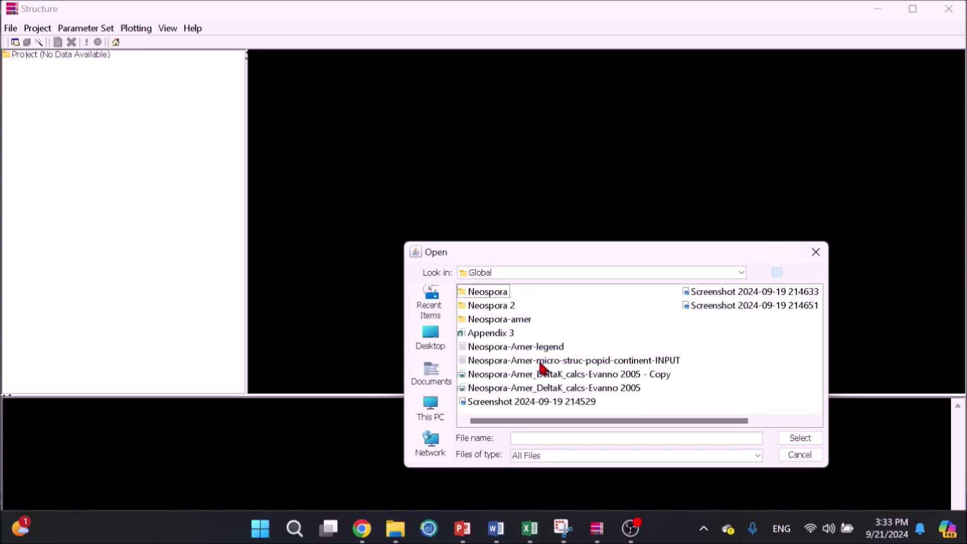
left_click(541, 360)
double_click(467, 361)
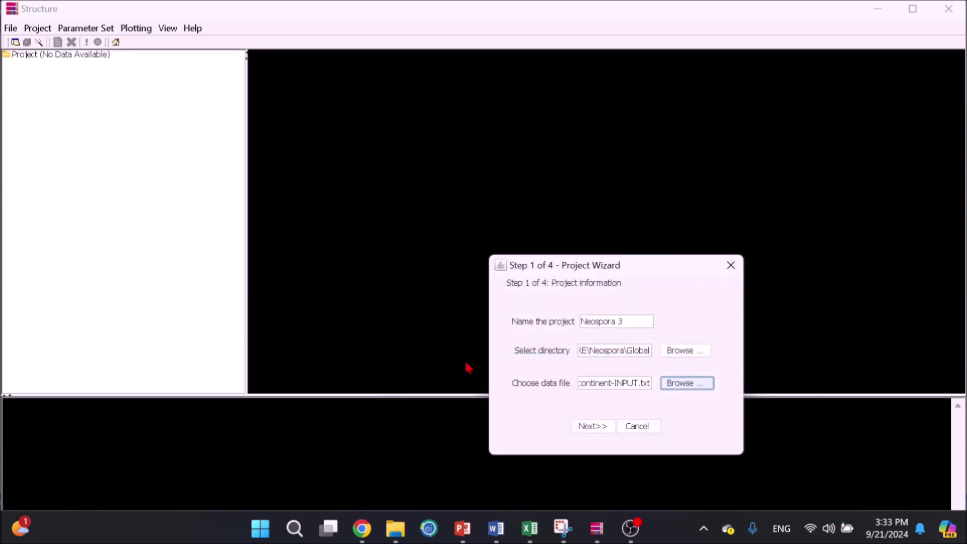
Describe the input data set as 309 individuals and 3 loci, with -9 as the missing data value
left_click(594, 427)
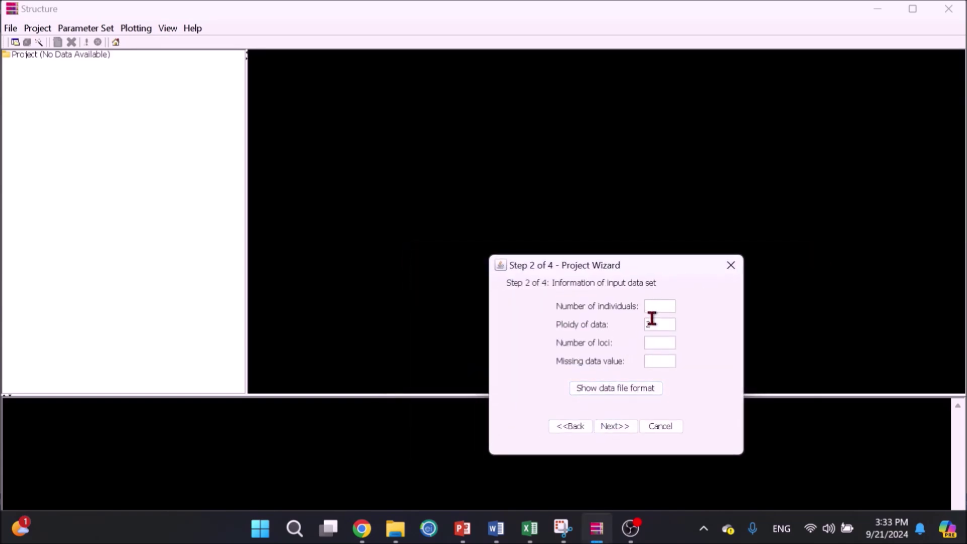
type("309")
type("3")
left_click(655, 360)
type("-9")
left_click(622, 427)
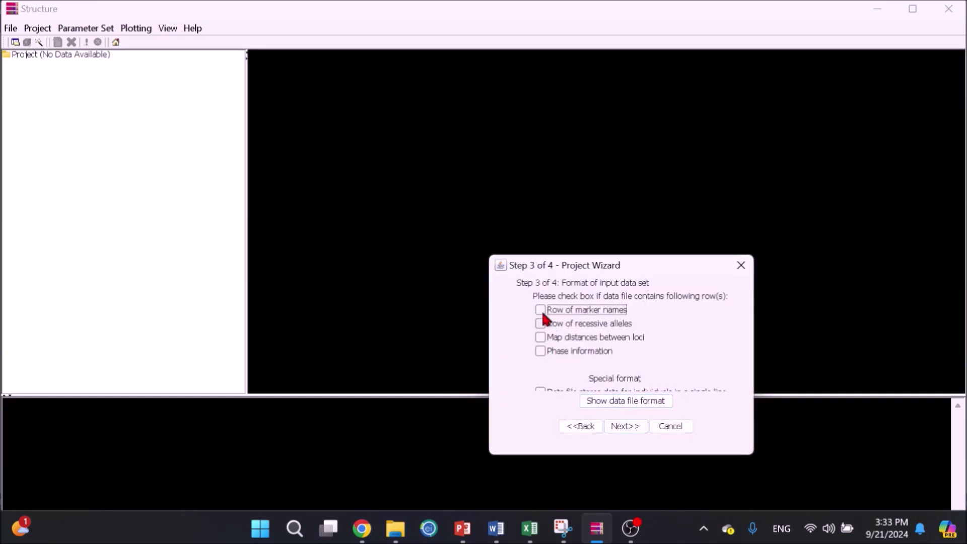
Declare the marker name row, individual ID and putative population origin columns in the data file, and build the project
left_click(539, 309)
left_click(617, 426)
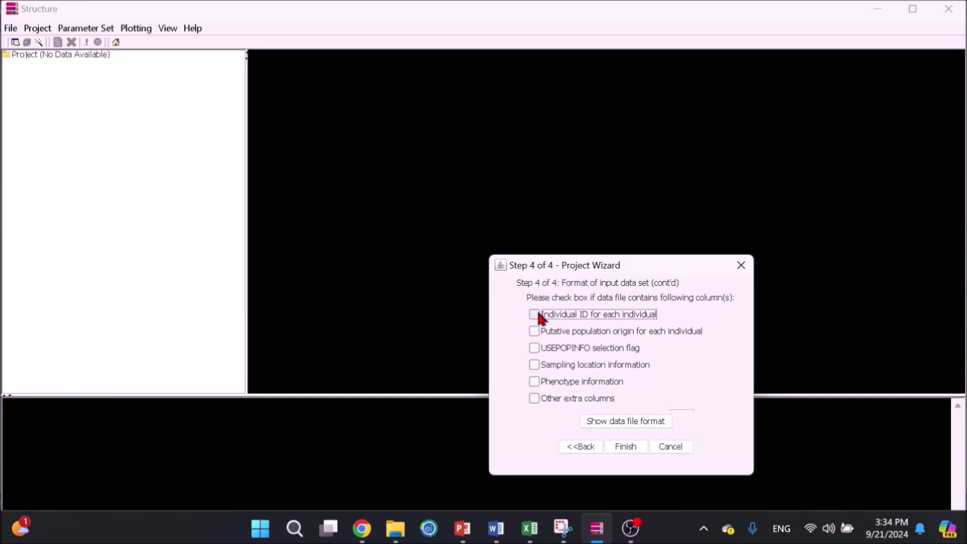
left_click(534, 331)
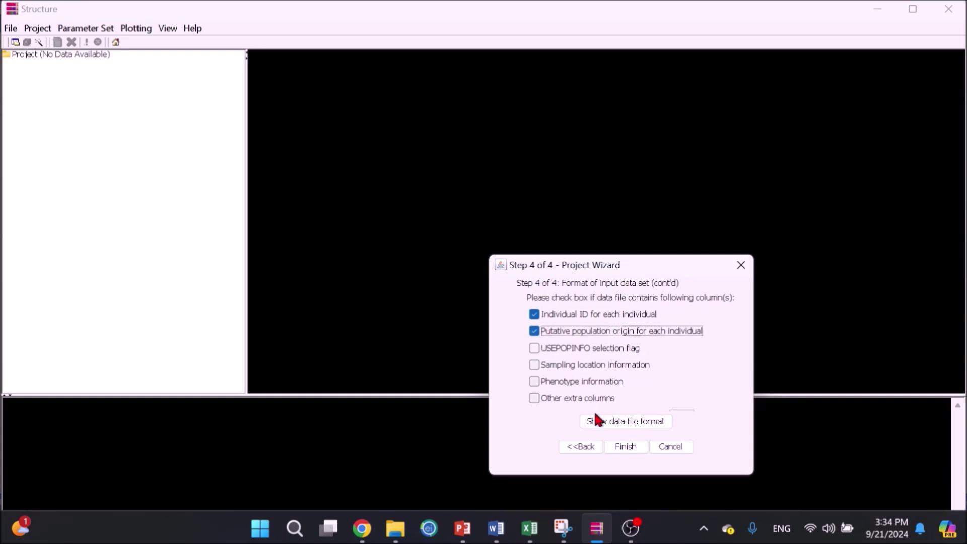
left_click(624, 446)
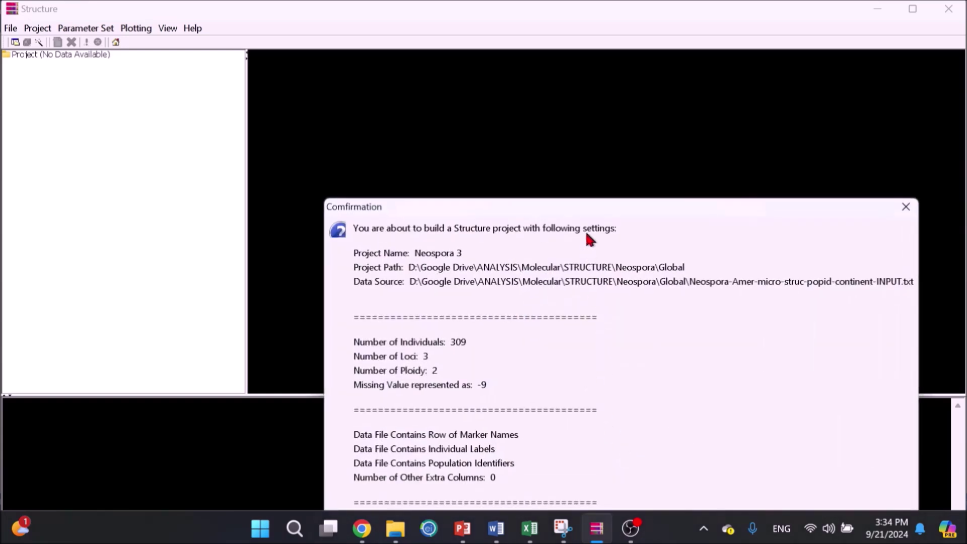
left_click_drag(581, 204, 463, 97)
left_click(480, 414)
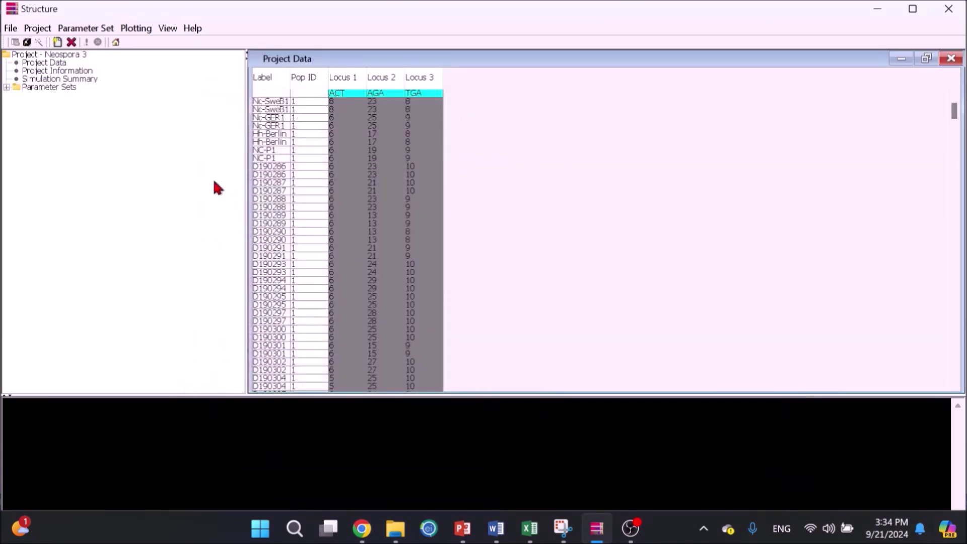
Create a new parameter set with a burn-in period of 30000 and 100000 MCMC reps after burn-in
left_click(86, 28)
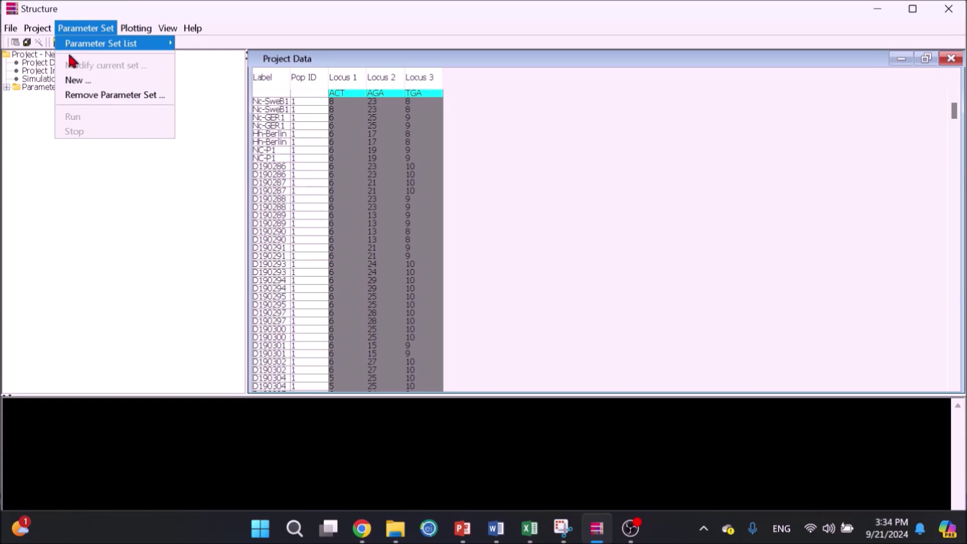
left_click(75, 84)
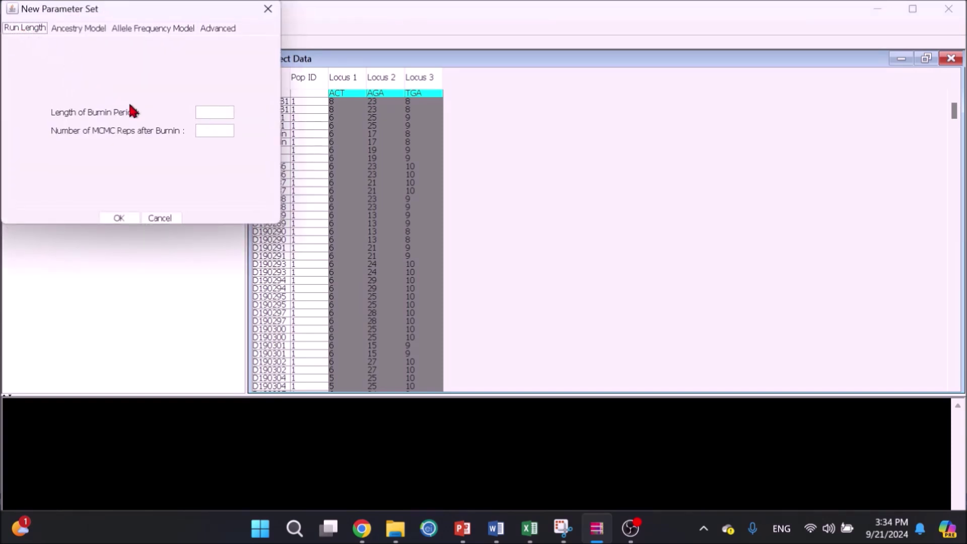
left_click(201, 113)
type("30000")
left_click(211, 128)
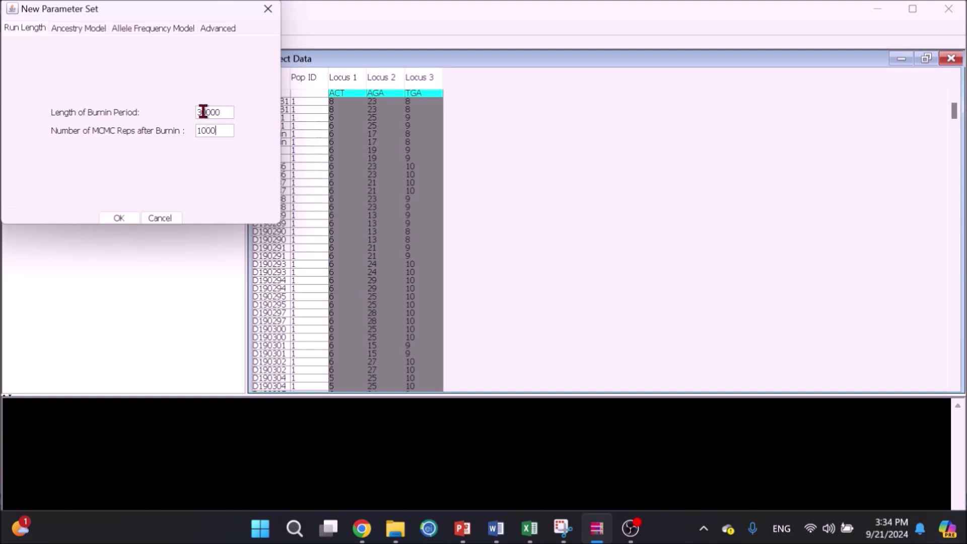
Set the ancestry model to use population information, accepting its advanced options with the Admixture Model for individuals without popinfo data
left_click(70, 30)
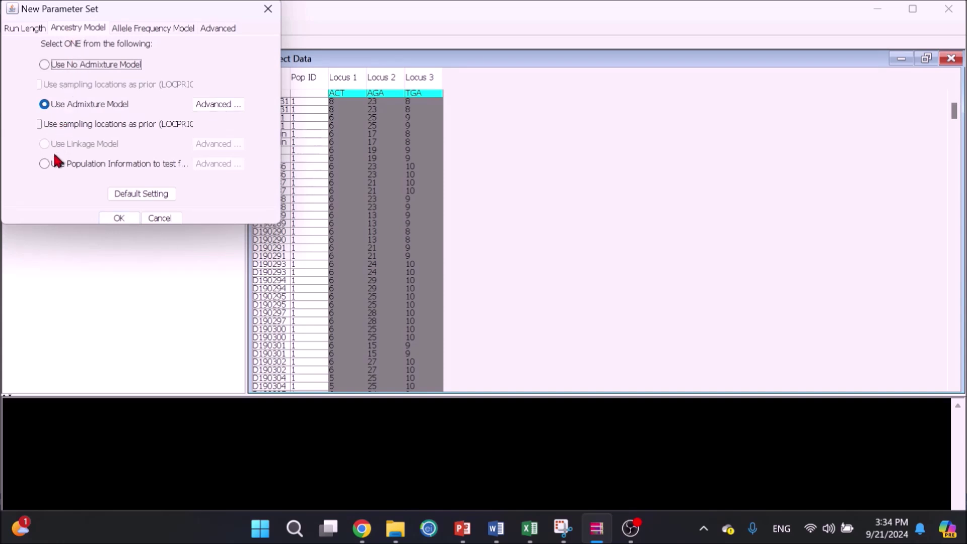
left_click(44, 164)
left_click(214, 164)
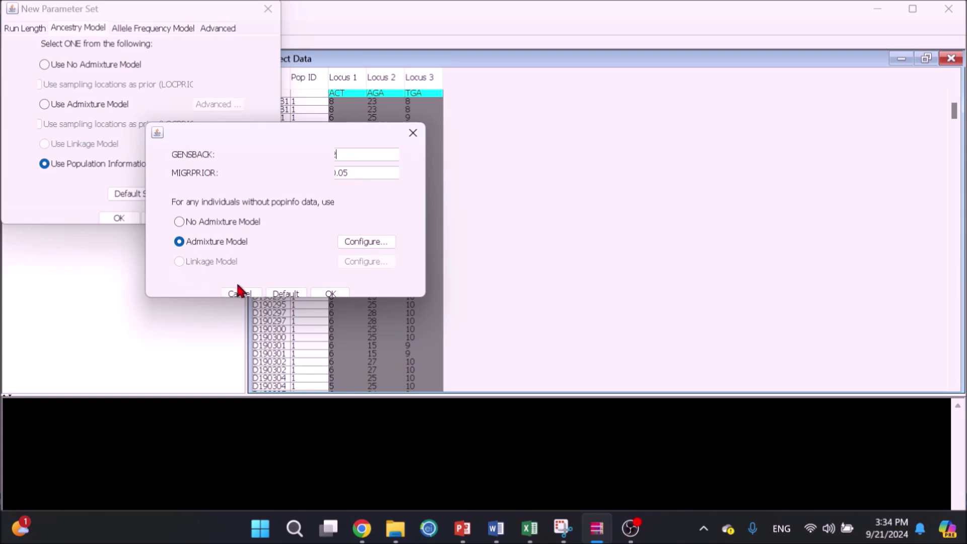
left_click(330, 293)
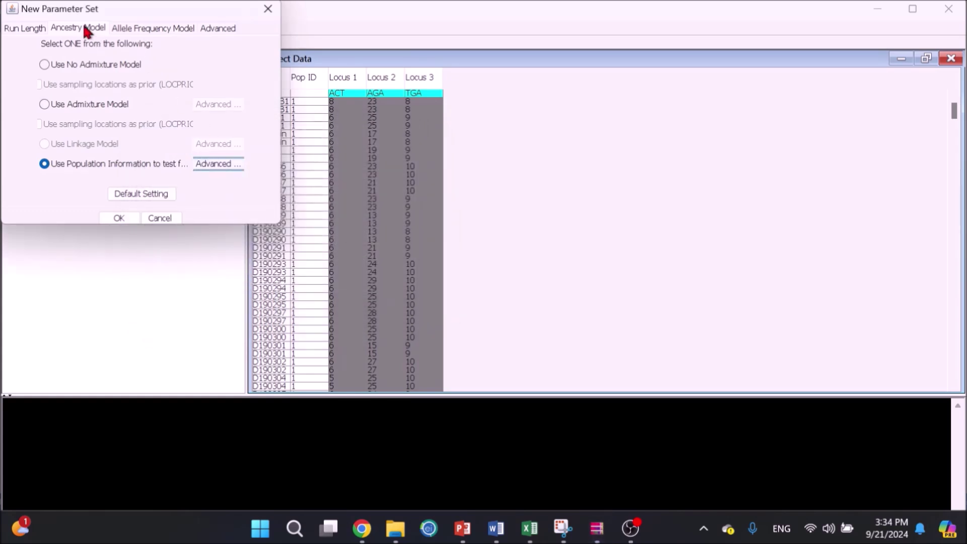
Review the allele frequency, advanced and run length settings, and save the parameter set as Neospora 3
left_click(129, 28)
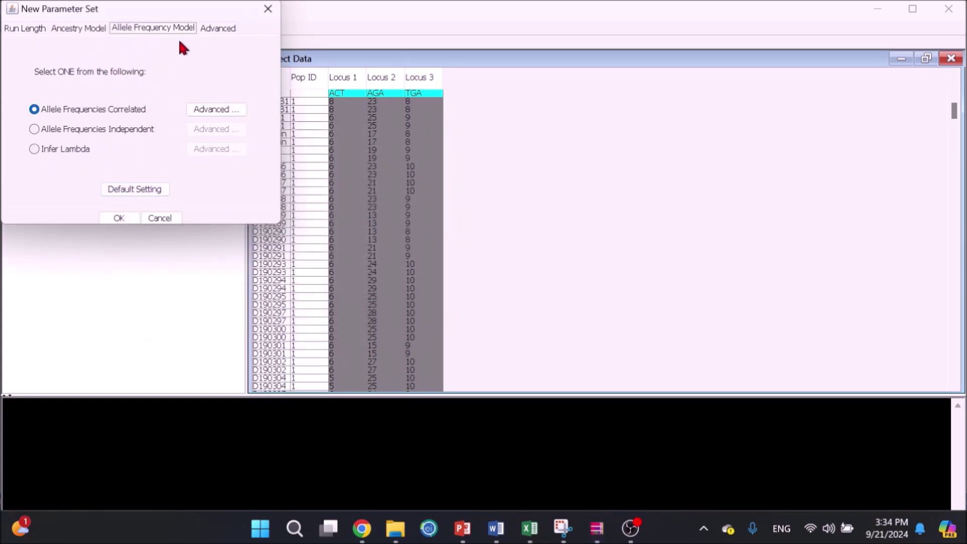
left_click(204, 29)
left_click(21, 29)
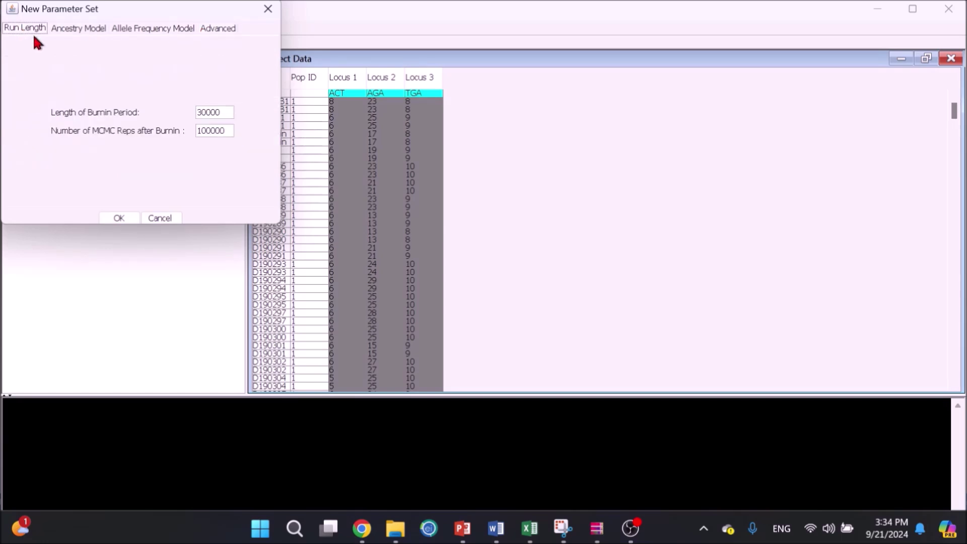
left_click(125, 219)
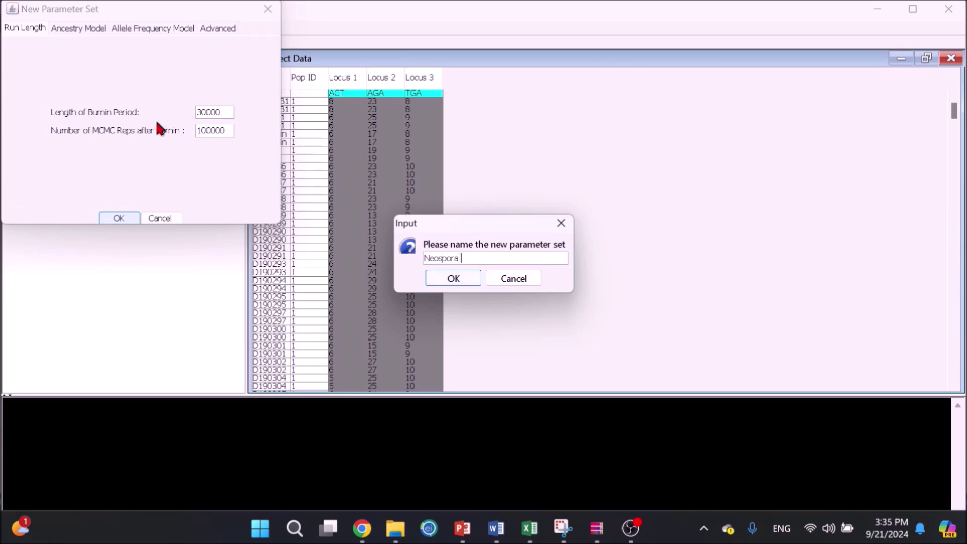
left_click(441, 278)
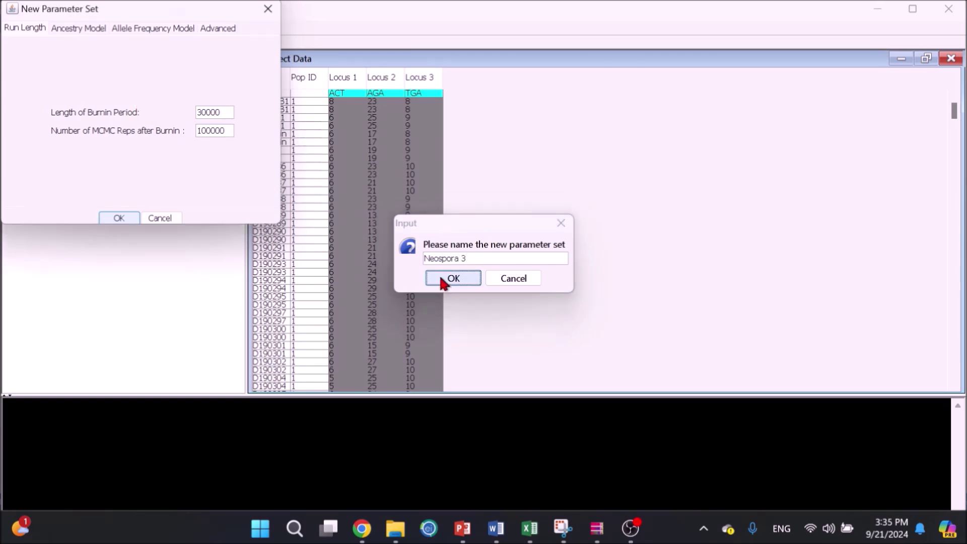
scroll(413, 233, "down", 3)
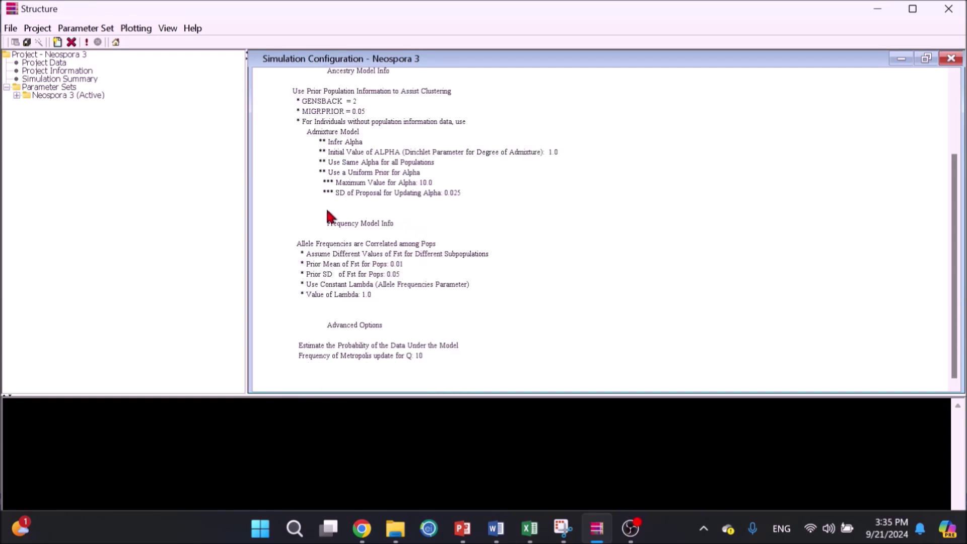
Run the Neospora 3 parameter set with the number of assumed populations set to 2
left_click(75, 29)
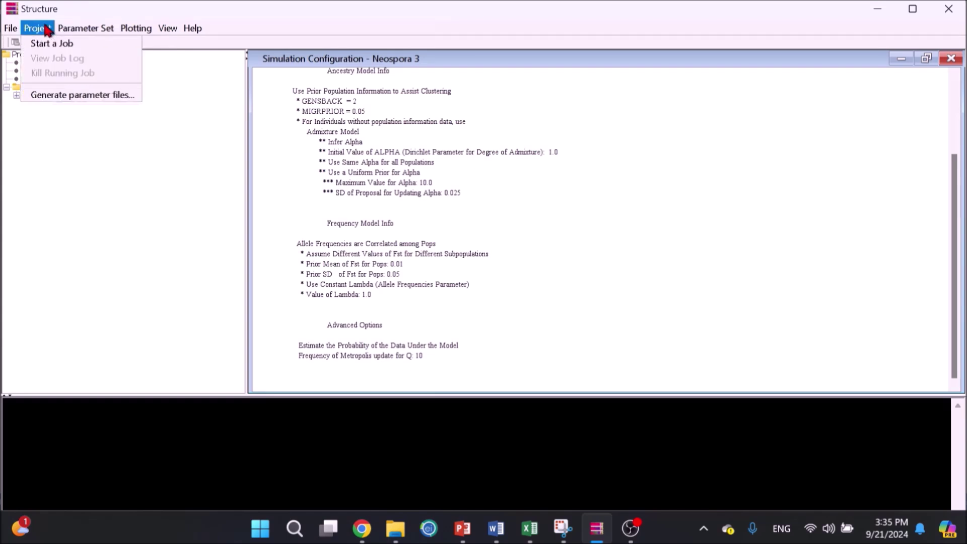
mouse_move(67, 32)
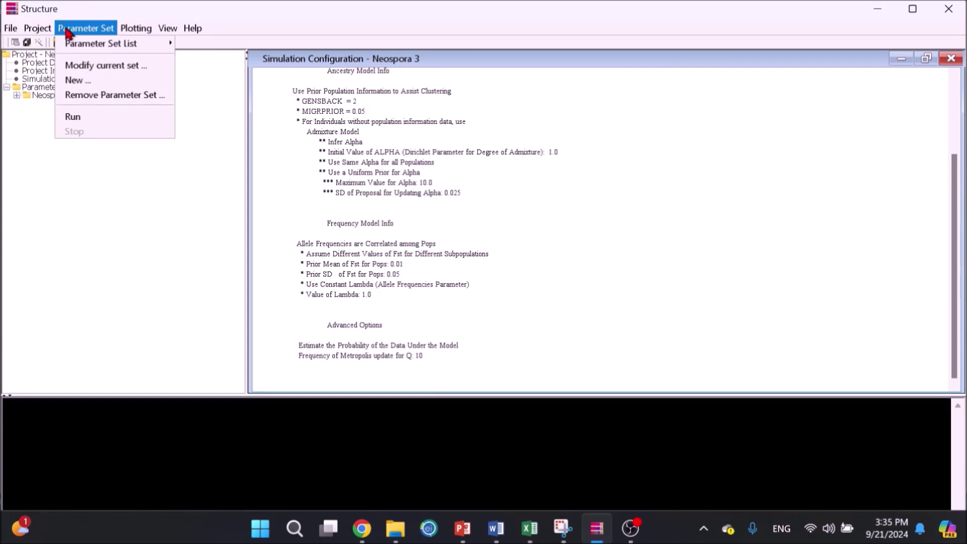
left_click(73, 116)
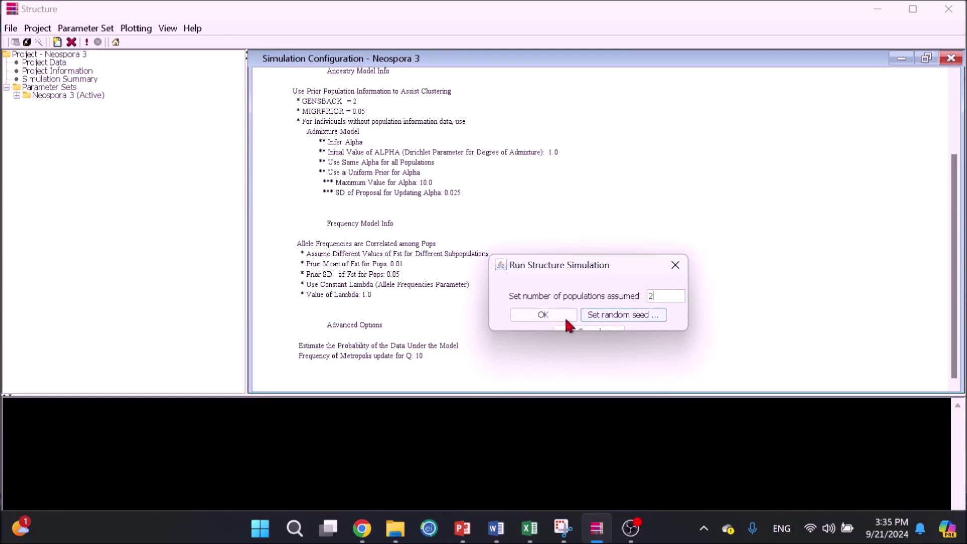
left_click(542, 316)
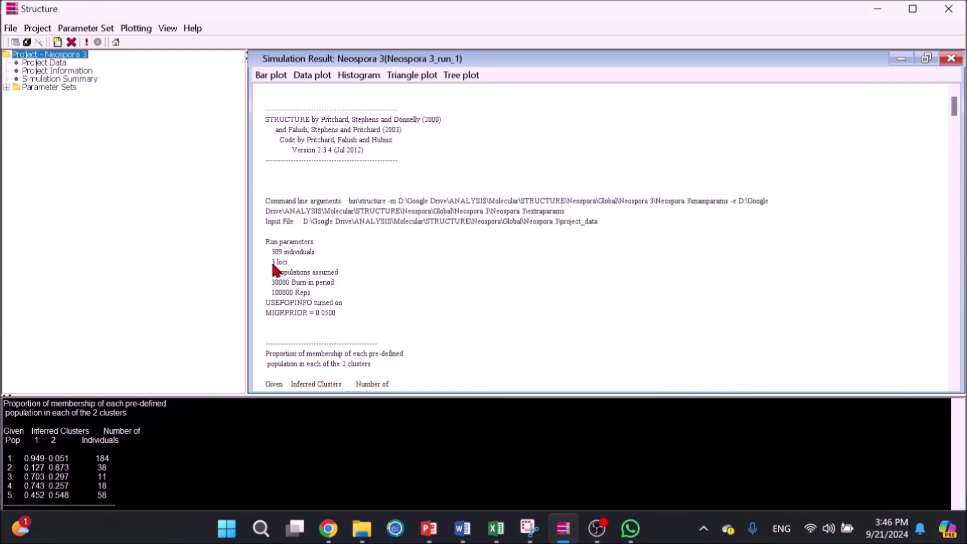
Open the Neospora 3_run_1 (K=2) result and show its bar plot
left_click(57, 103)
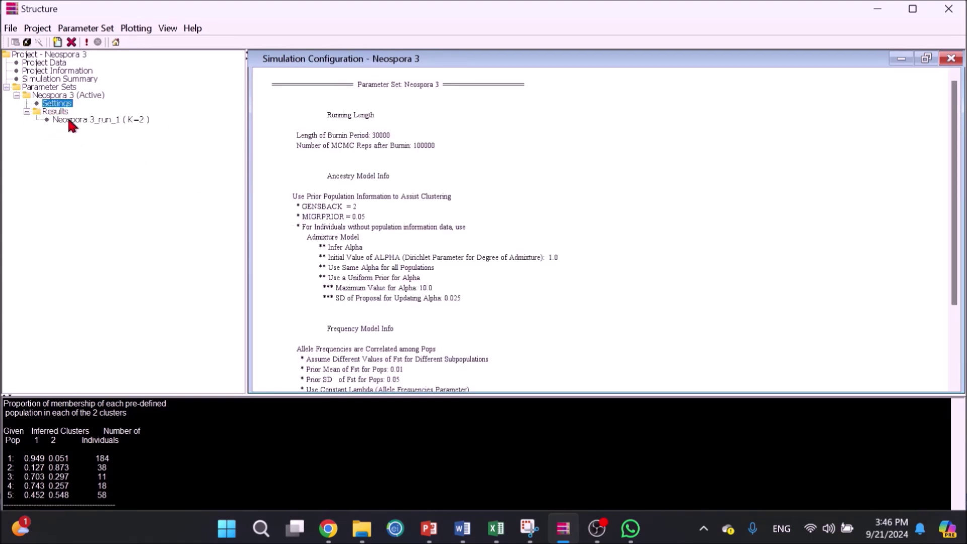
left_click(69, 120)
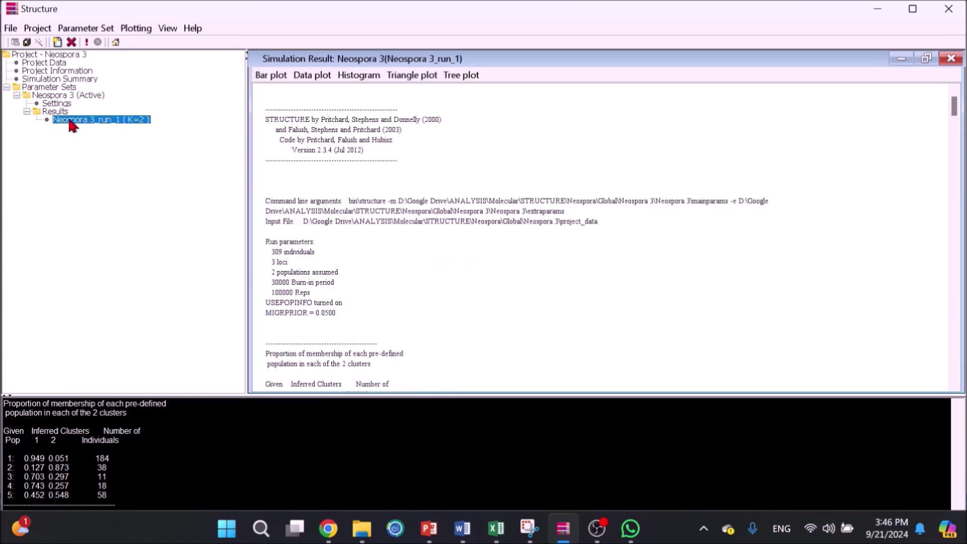
left_click(271, 81)
left_click(269, 93)
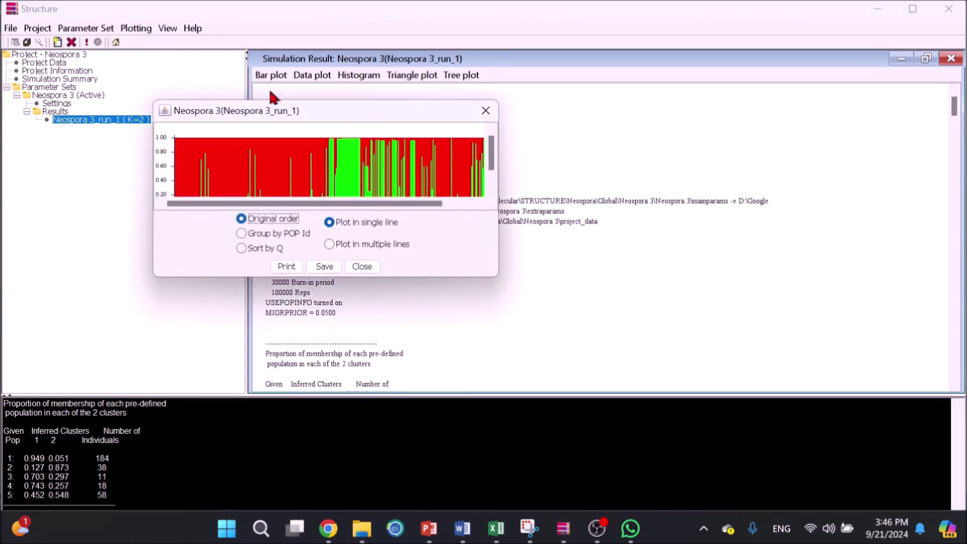
left_click_drag(361, 103, 477, 98)
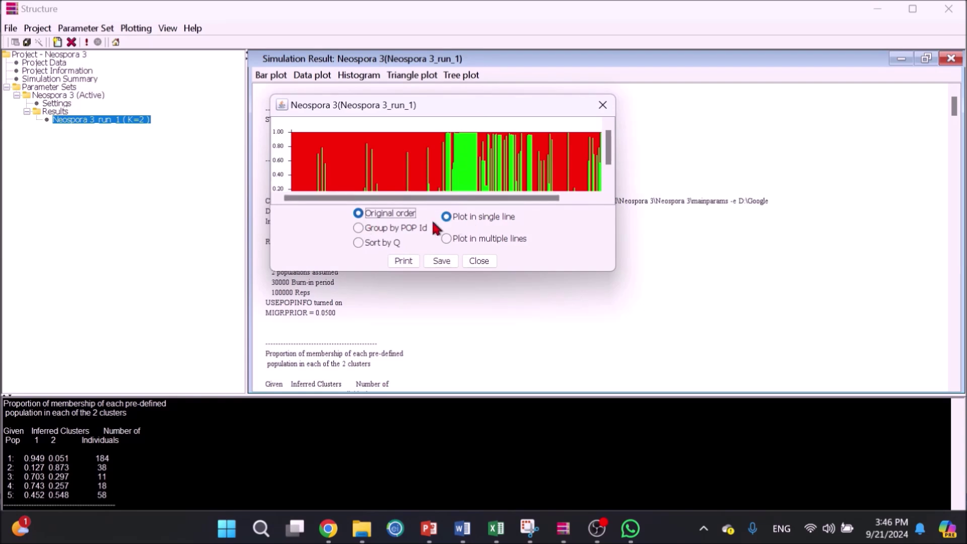
Compare the bar plot grouped by POP Id, sorted by Q and in original order
left_click(358, 227)
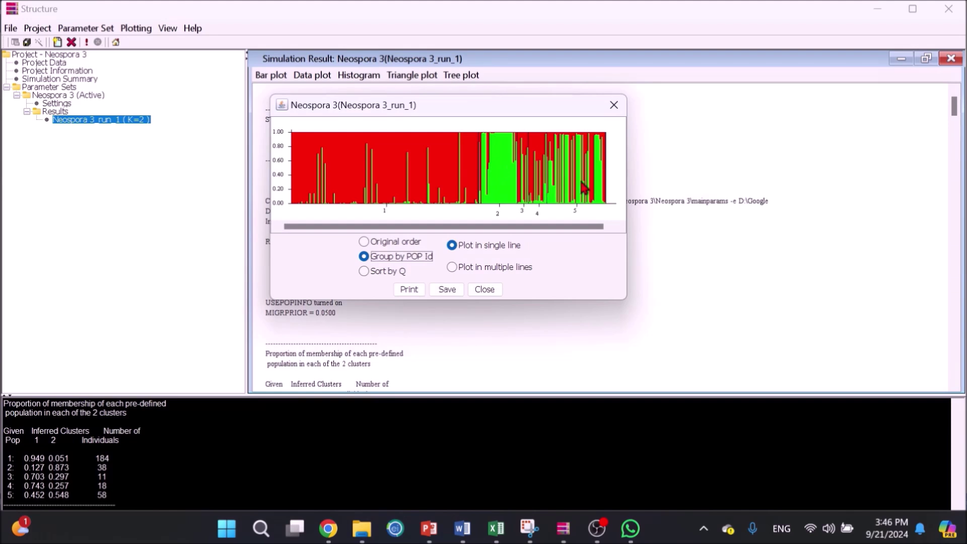
left_click(363, 270)
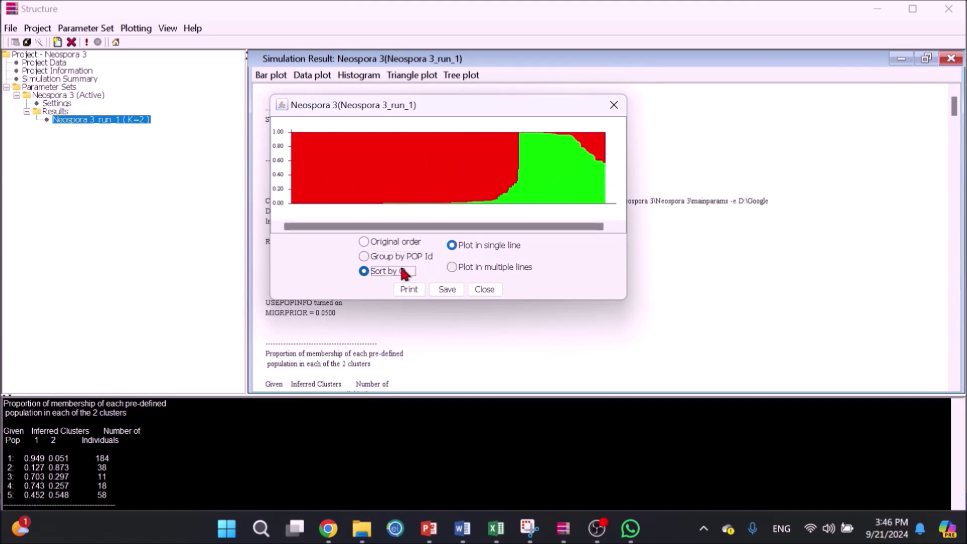
left_click(363, 242)
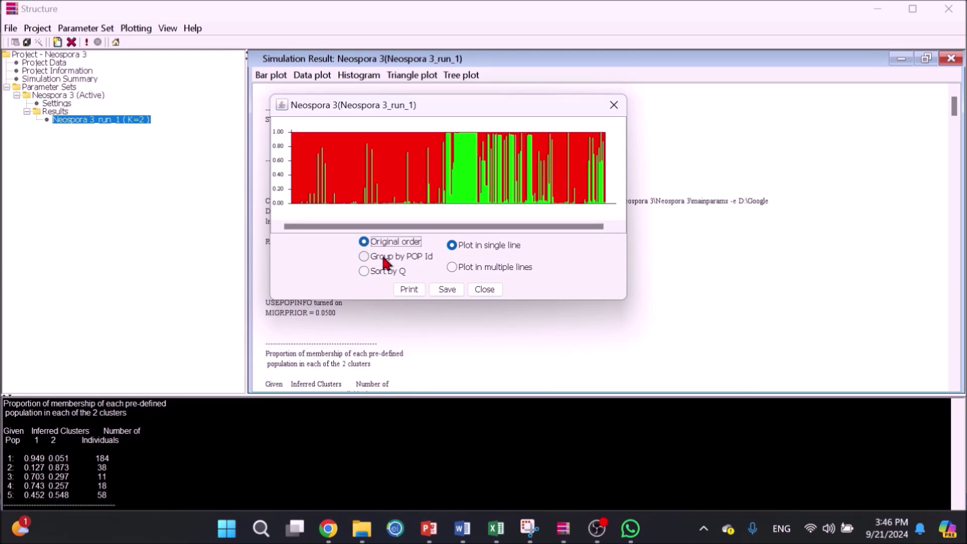
Plot the original-order bars in multiple lines and enlarge the plot window to fit whole rows
left_click(451, 266)
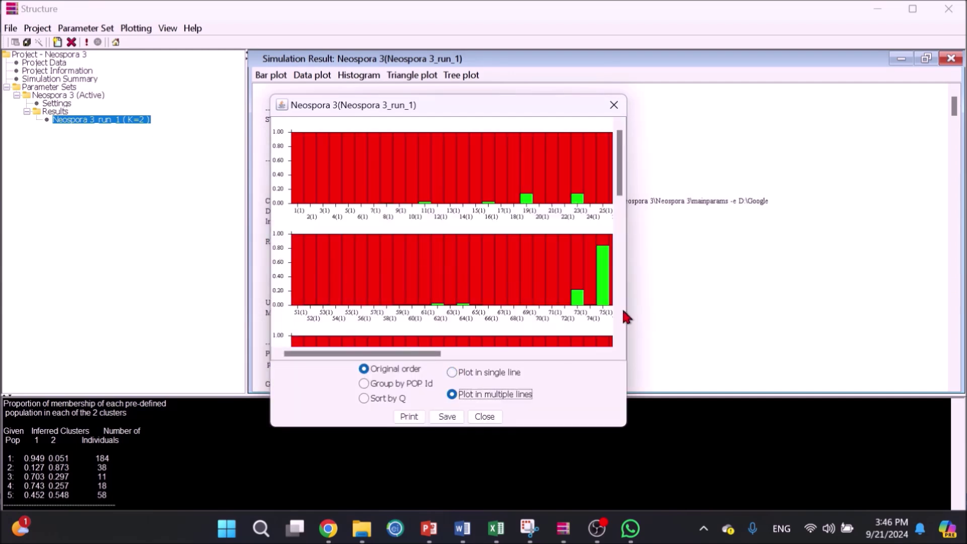
left_click_drag(628, 310, 892, 290)
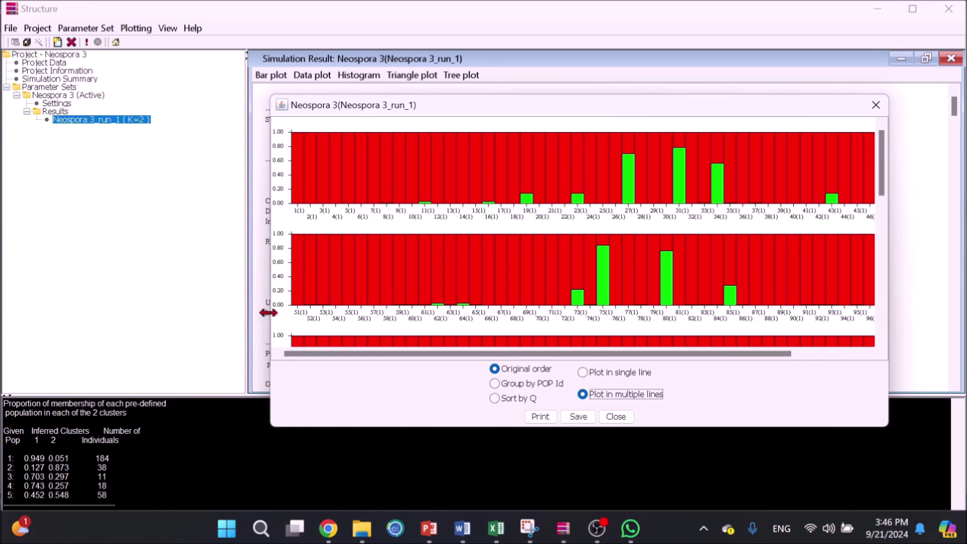
left_click_drag(270, 315, 78, 287)
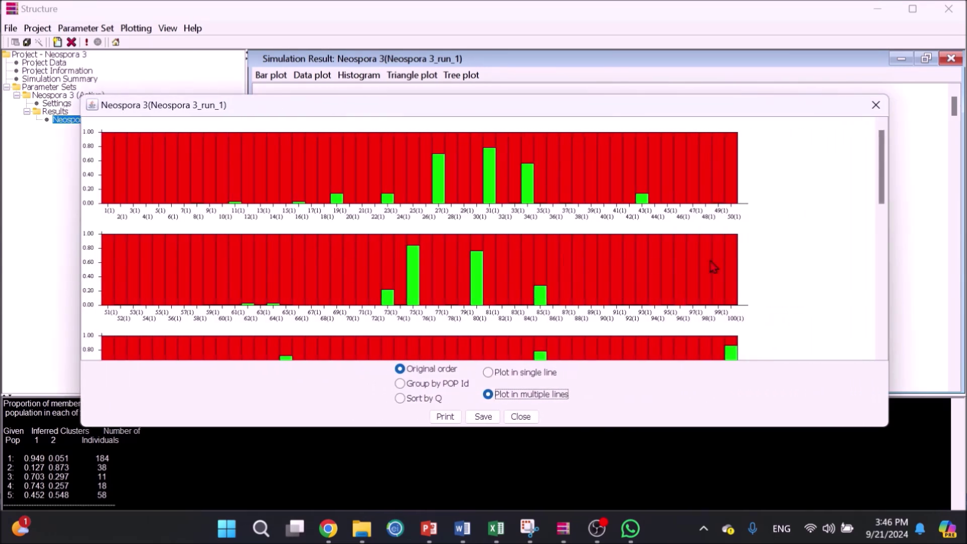
left_click_drag(735, 426, 742, 488)
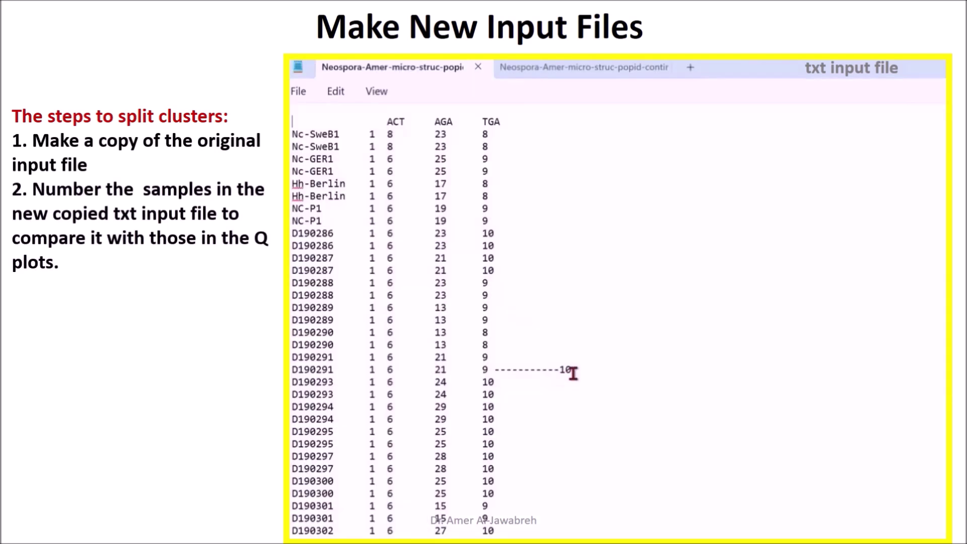
Select the dashed marker numbering sample 10 in the copied text input file
left_click_drag(571, 369, 496, 370)
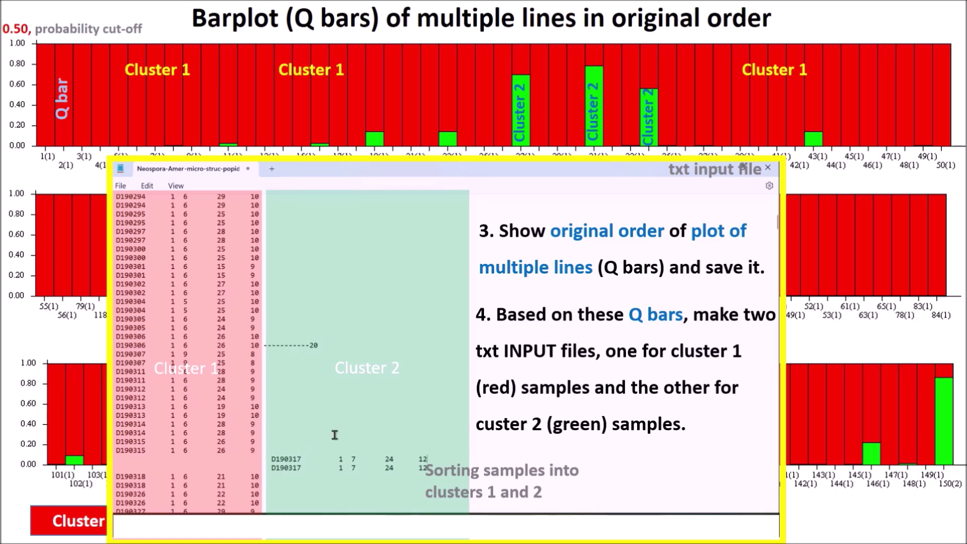
Look through the text input file to examine how the samples are sorted into cluster 1 and cluster 2 columns
scroll(335, 435, "down", 5)
scroll(334, 435, "down", 5)
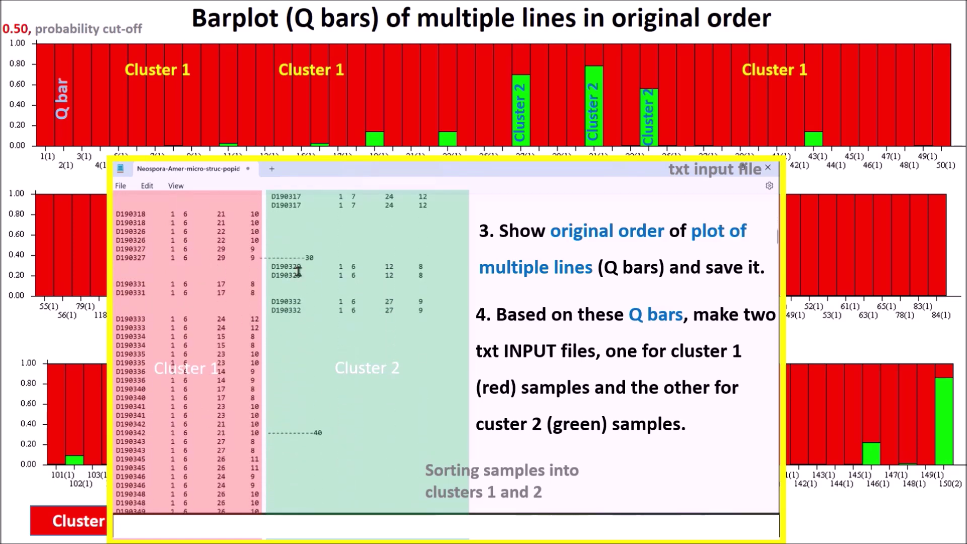
scroll(301, 328, "down", 20)
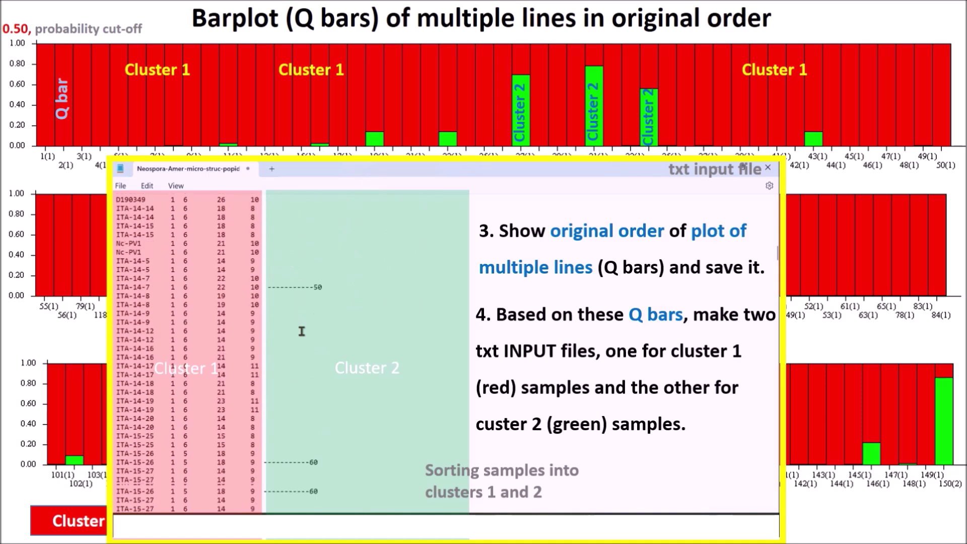
scroll(301, 330, "down", 20)
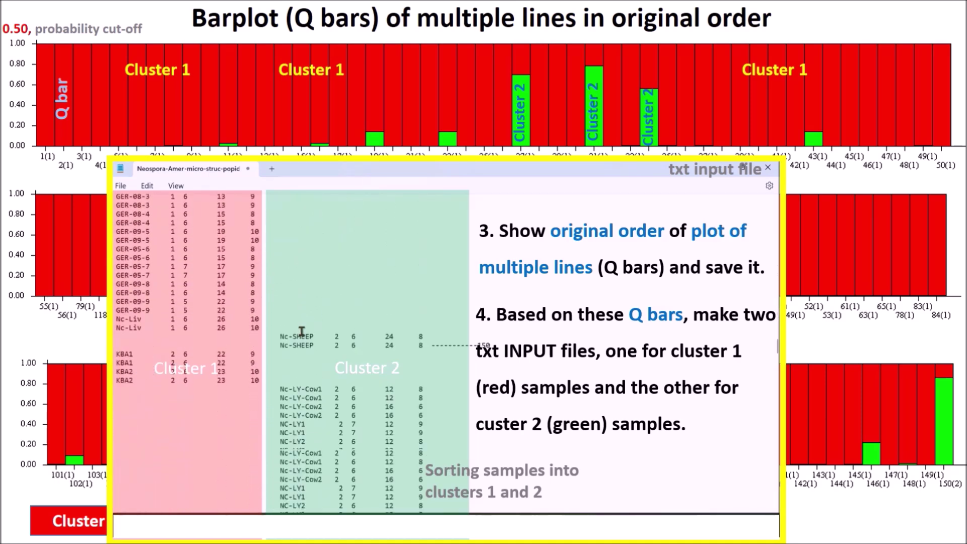
scroll(319, 344, "down", 15)
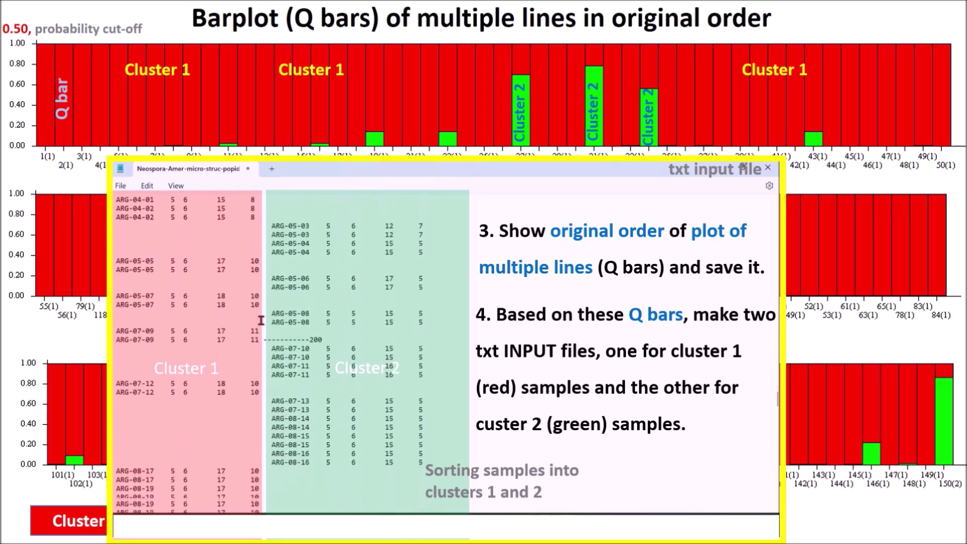
scroll(261, 320, "down", 10)
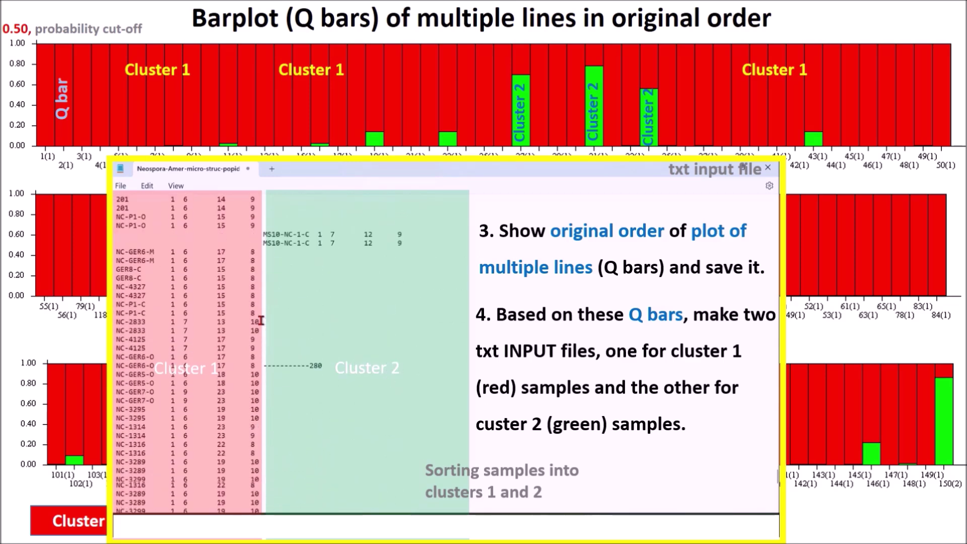